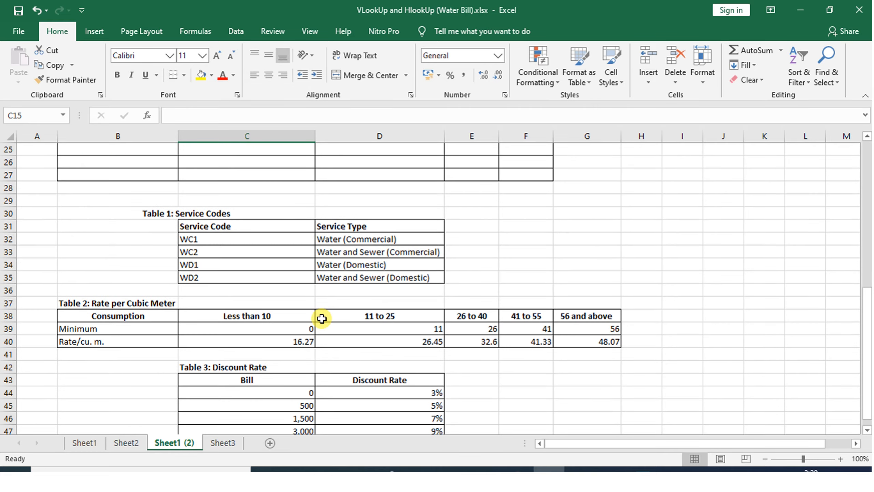
Start a VLOOKUP function in C15 of the Monthly Billing Summary with service code cell C7 as the lookup value
drag(219, 186, 361, 237)
click(562, 223)
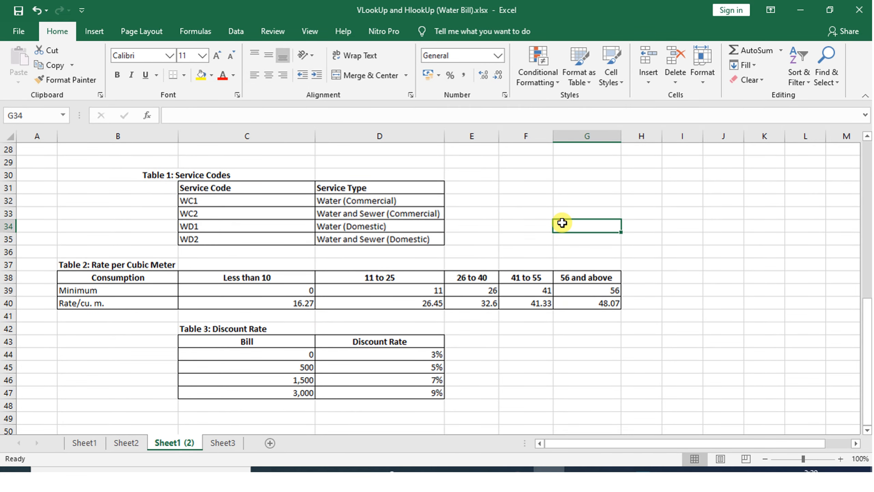
scroll(552, 220, up, 8)
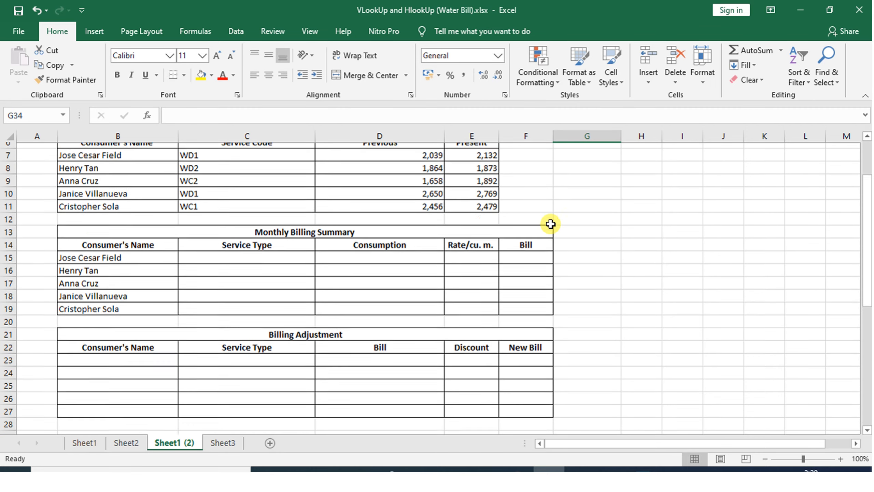
click(234, 287)
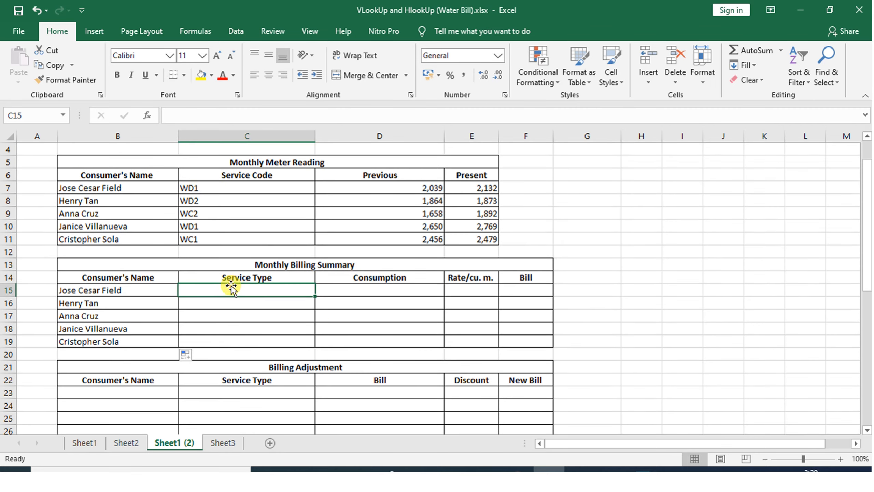
click(146, 117)
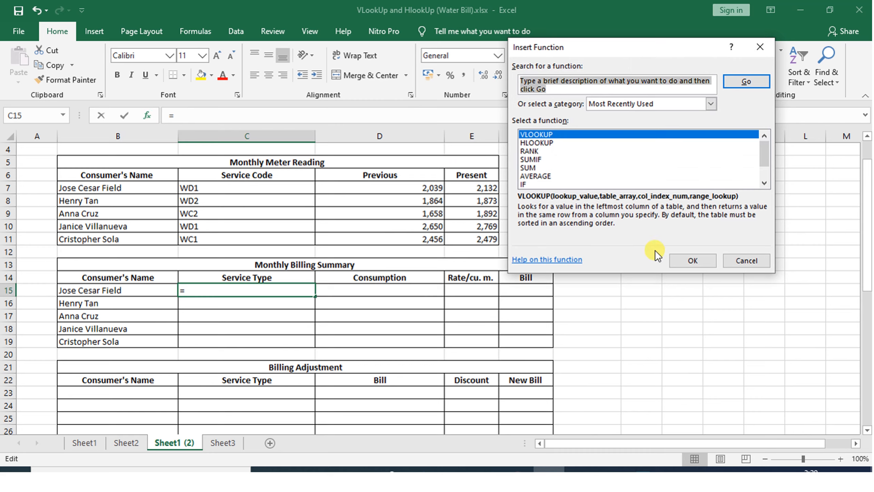
click(680, 261)
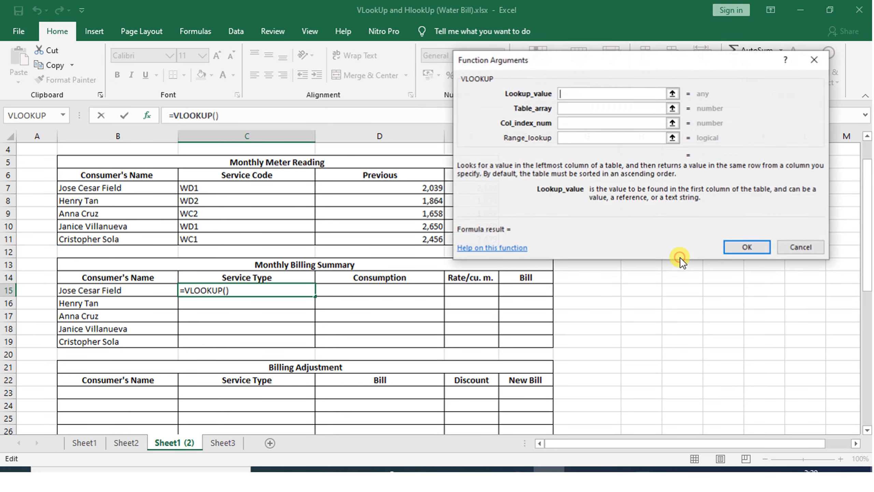
click(566, 90)
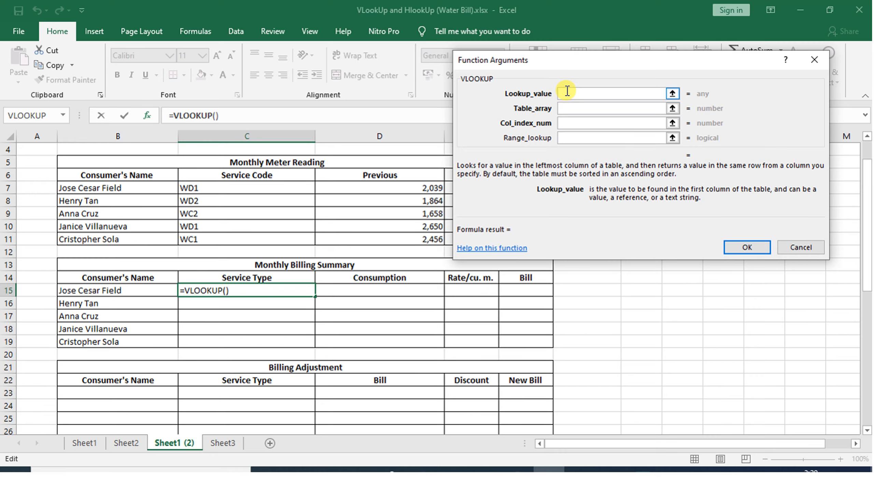
click(213, 187)
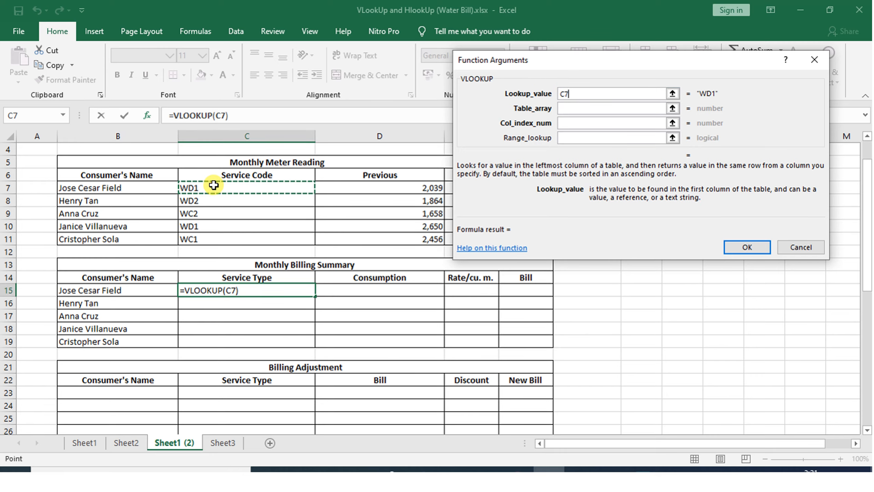
Set the VLOOKUP table array to the Service Codes data as the absolute range $C$32:$D$35
click(579, 111)
scroll(544, 337, down, 5)
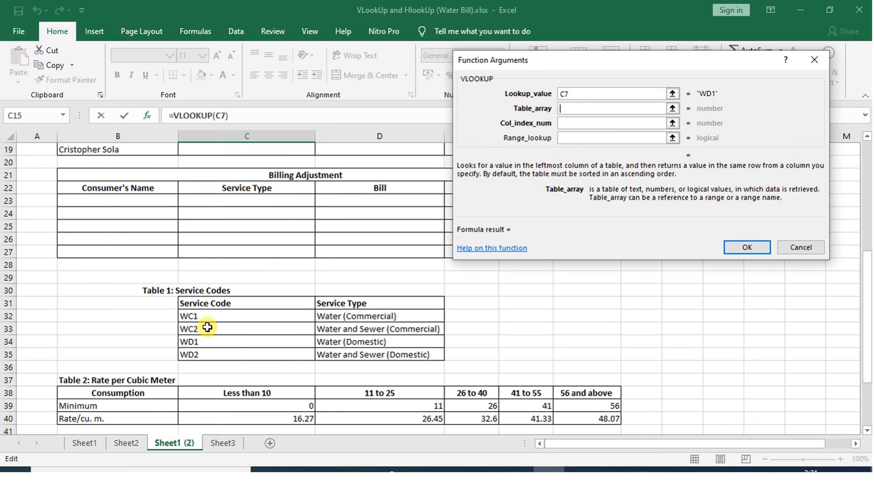
drag(193, 316, 358, 356)
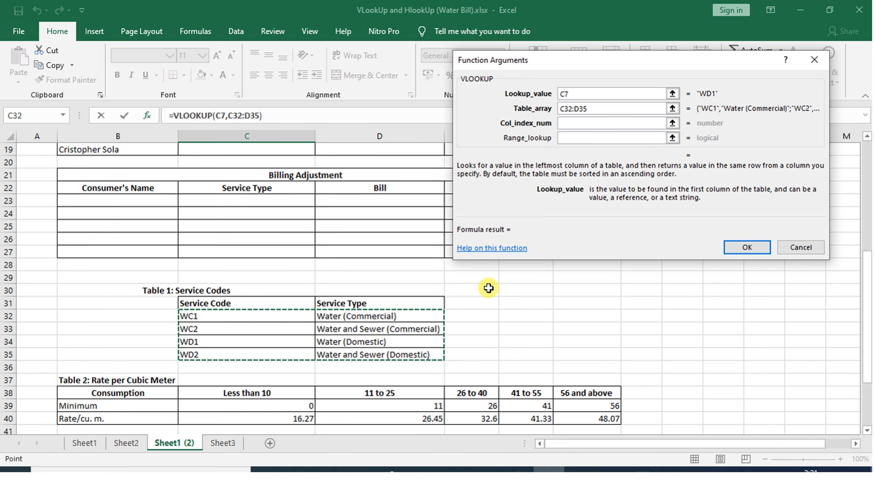
key(F4)
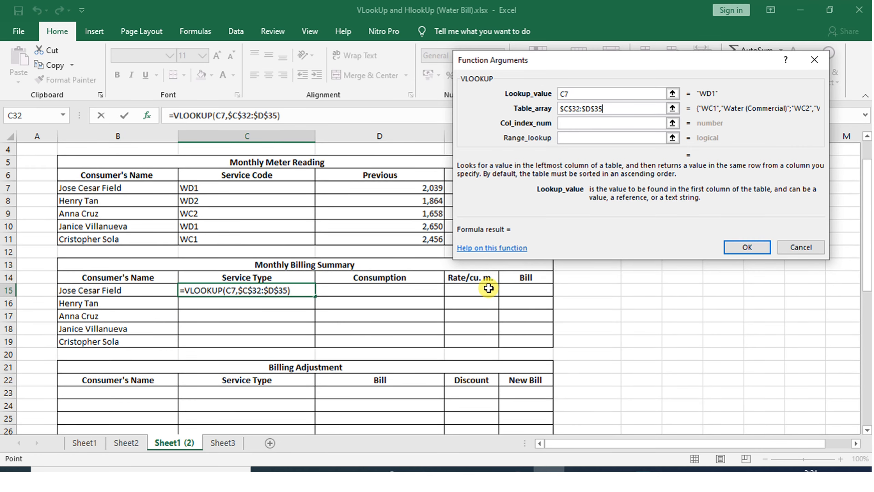
Complete the VLOOKUP with column index 2 and range lookup FALSE, and fill the formula down through C19
click(566, 122)
scroll(612, 379, down, 5)
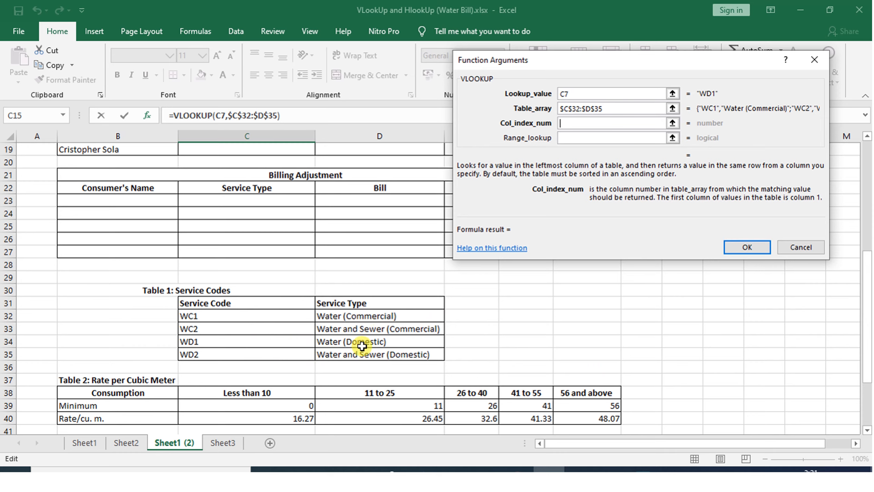
text(2)
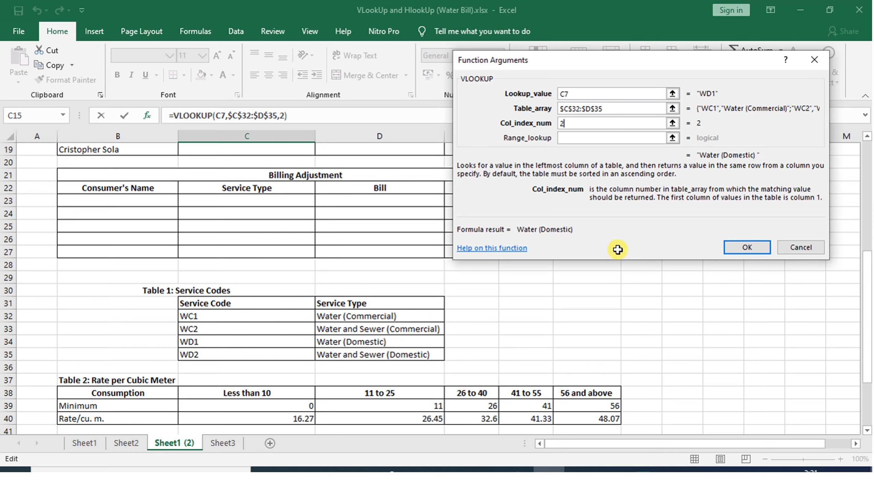
click(577, 135)
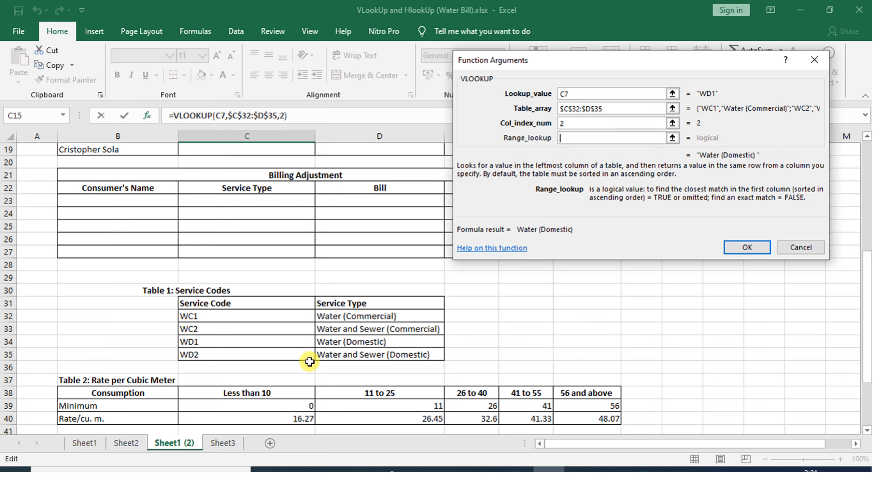
text(FALSE)
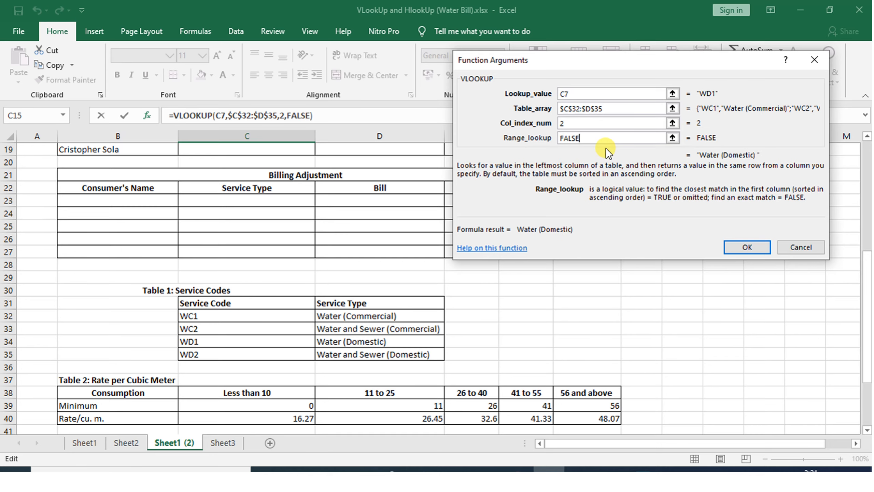
click(734, 251)
scroll(627, 272, up, 2)
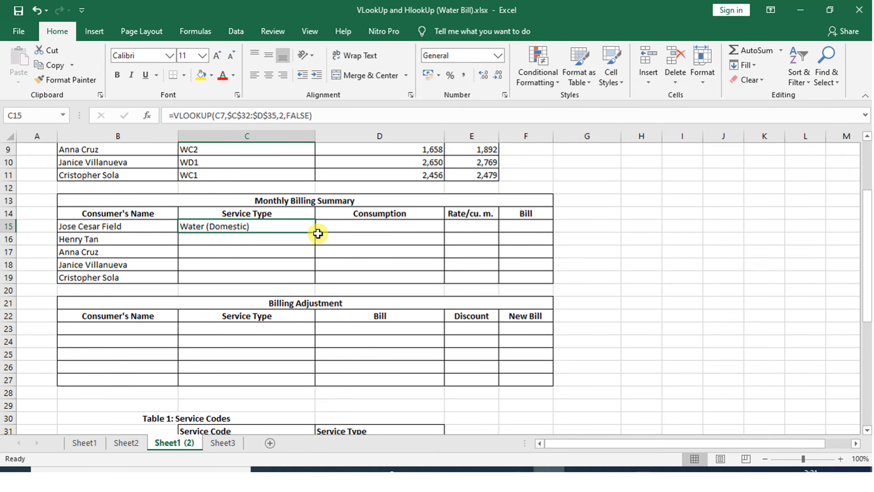
drag(314, 232, 306, 278)
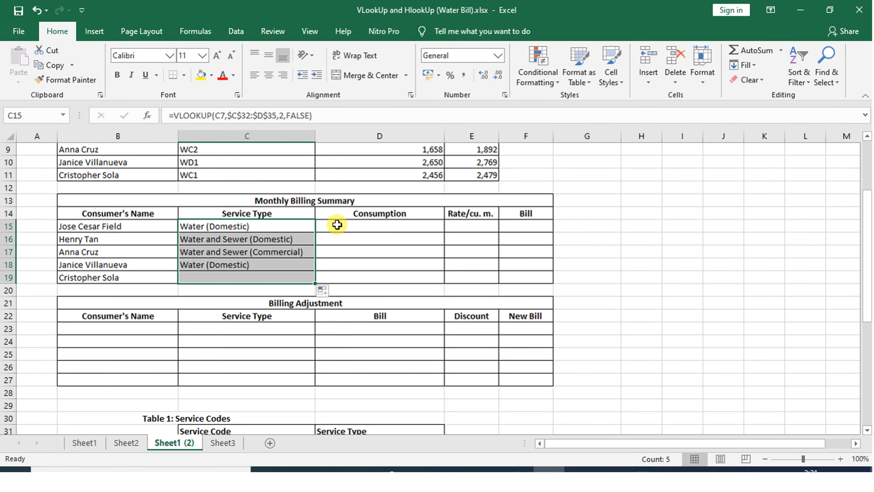
Calculate Consumption in D15 as present minus previous reading with =E7-D7, and fill it down through D19
click(338, 225)
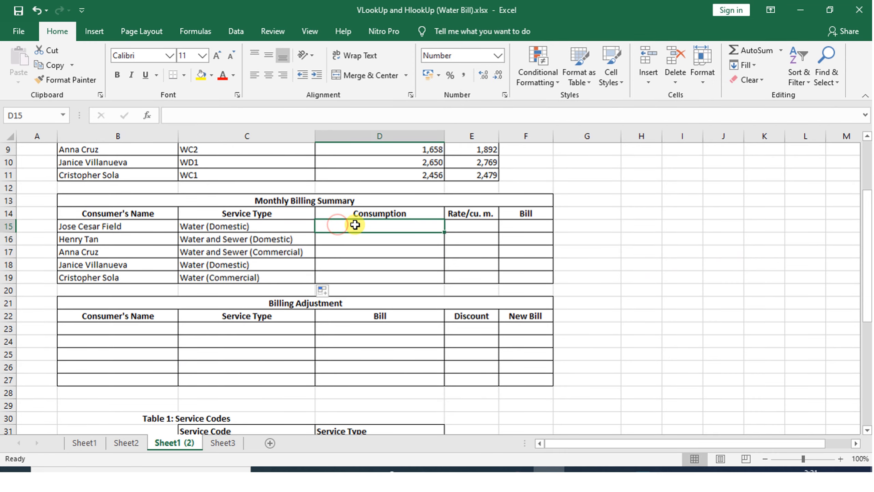
text(=)
scroll(358, 227, up, 3)
click(462, 223)
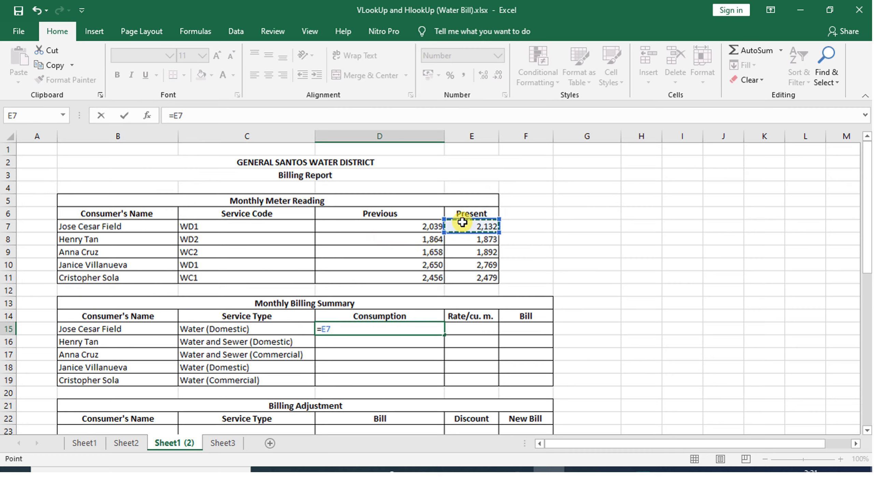
text(-)
click(408, 227)
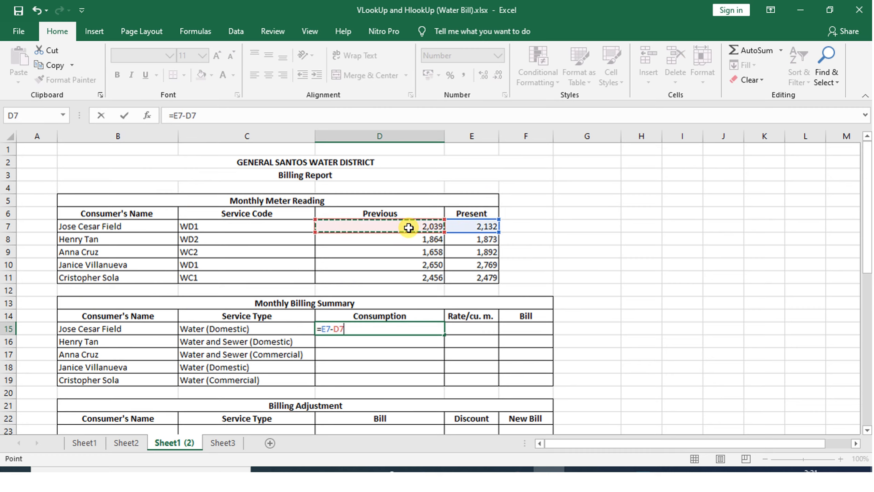
key(Return)
click(432, 329)
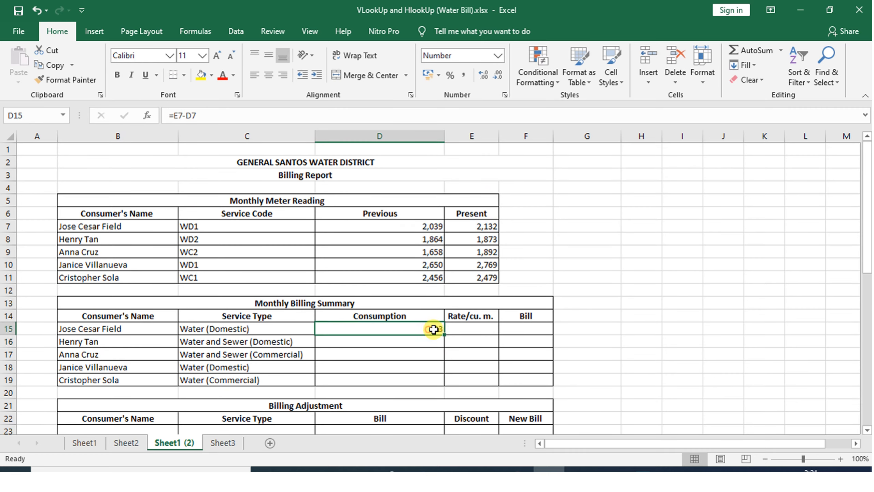
drag(442, 335, 444, 382)
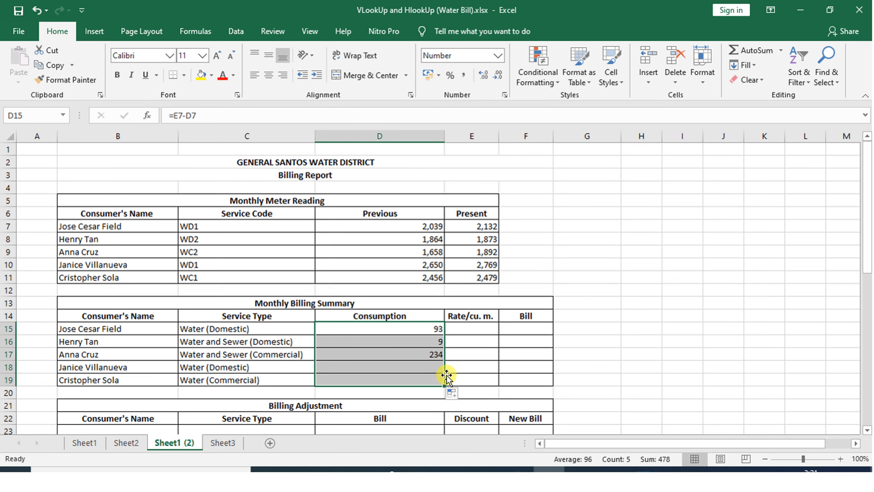
Start an HLOOKUP function in E15 under Rate/cu. m. with consumption cell D15 as the lookup value
click(466, 331)
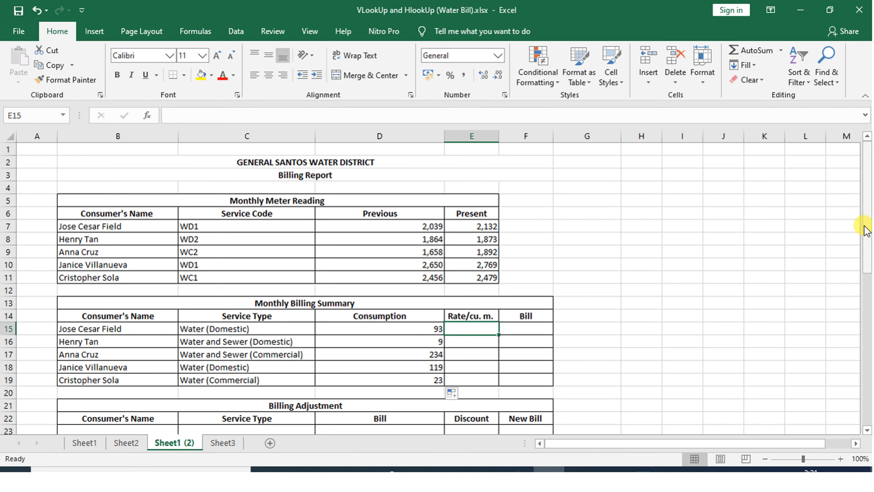
drag(864, 226, 840, 384)
drag(75, 303, 613, 325)
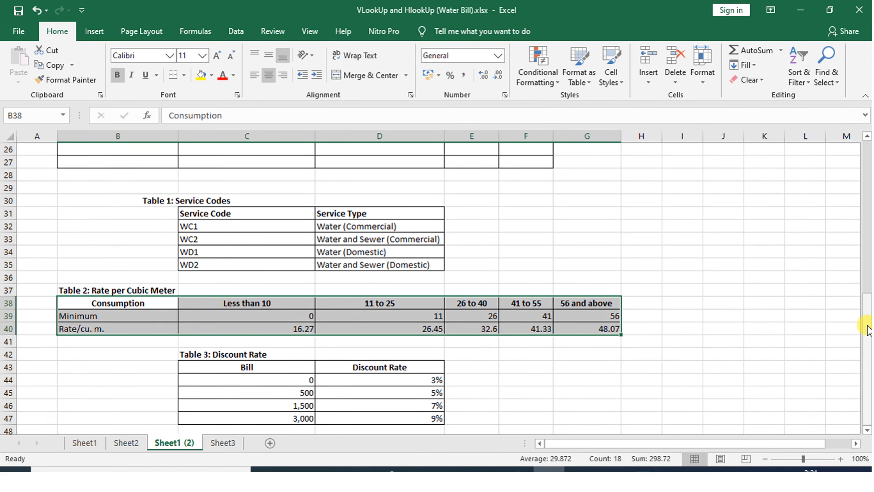
drag(868, 330, 867, 209)
click(456, 265)
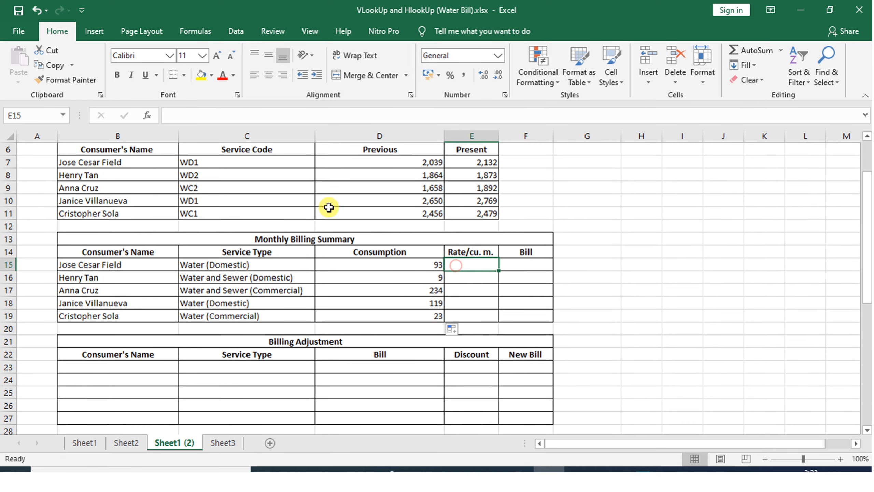
click(146, 116)
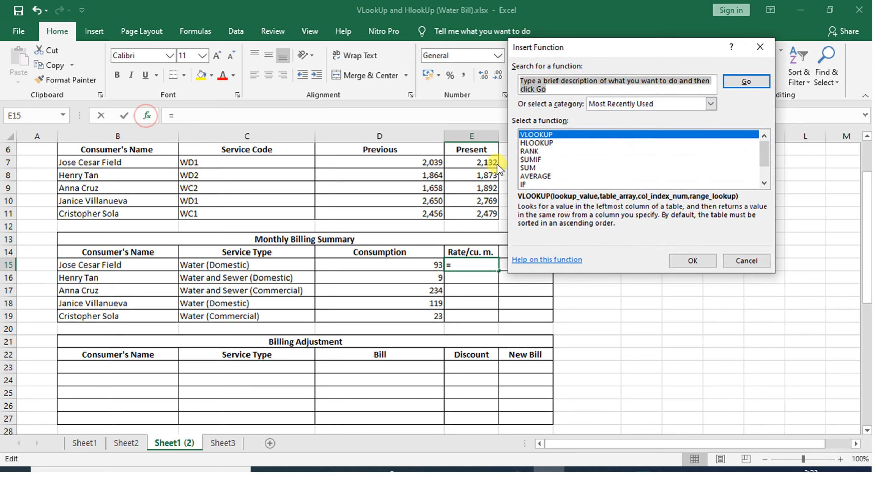
click(533, 144)
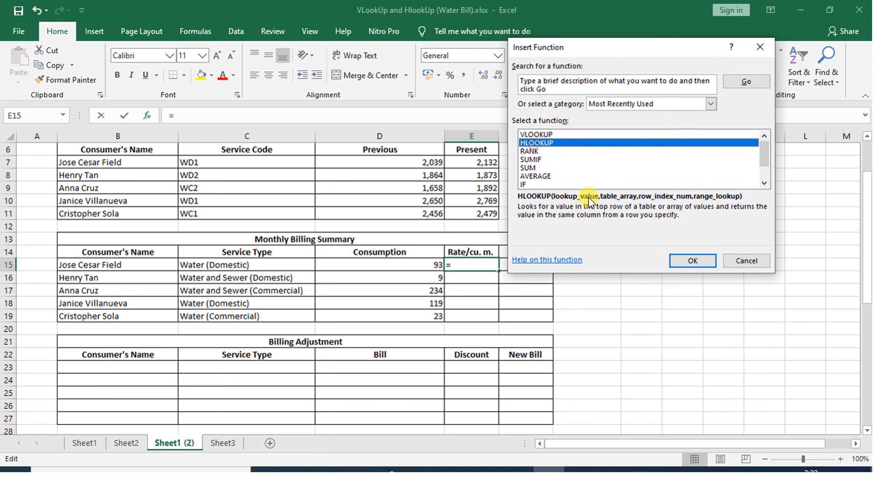
click(676, 260)
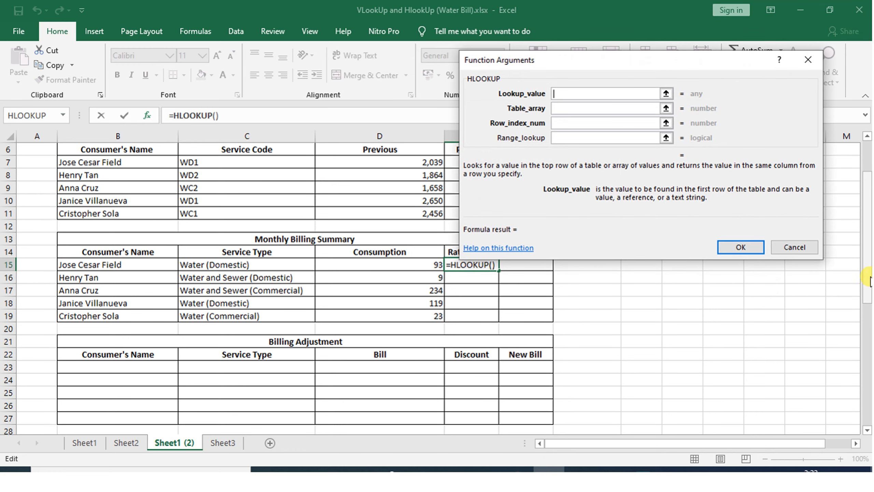
drag(868, 280, 864, 220)
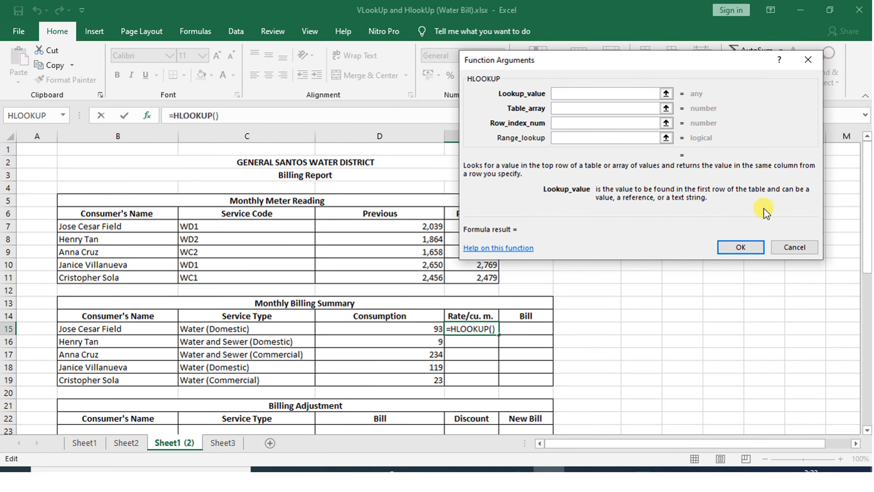
mouse_move(571, 50)
mouse_down()
mouse_move(330, 76)
mouse_move(565, 66)
mouse_up()
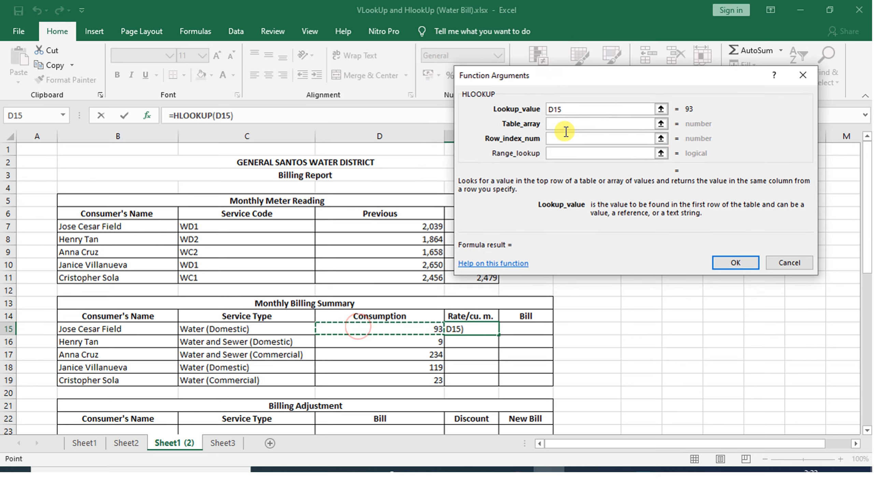
Set the HLOOKUP table array to the minimum and rate rows of Table 2 as the absolute range $C$39:$G$40
click(559, 123)
drag(866, 223, 864, 373)
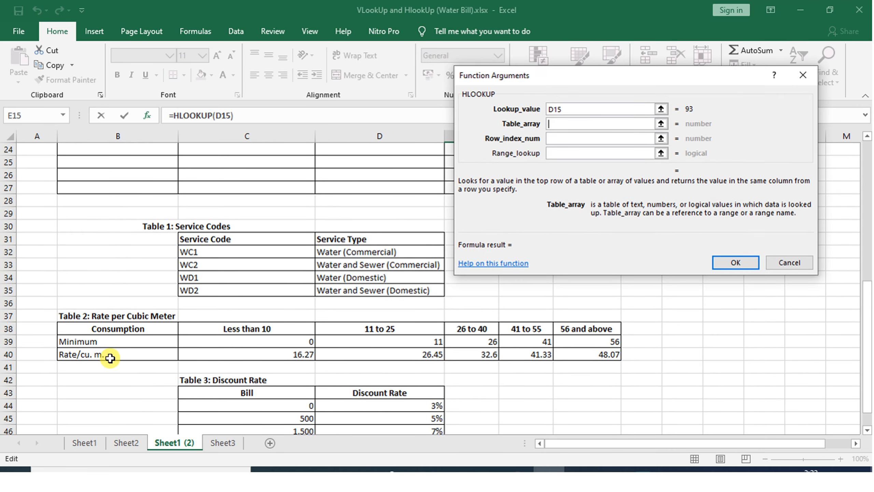
drag(207, 342, 559, 352)
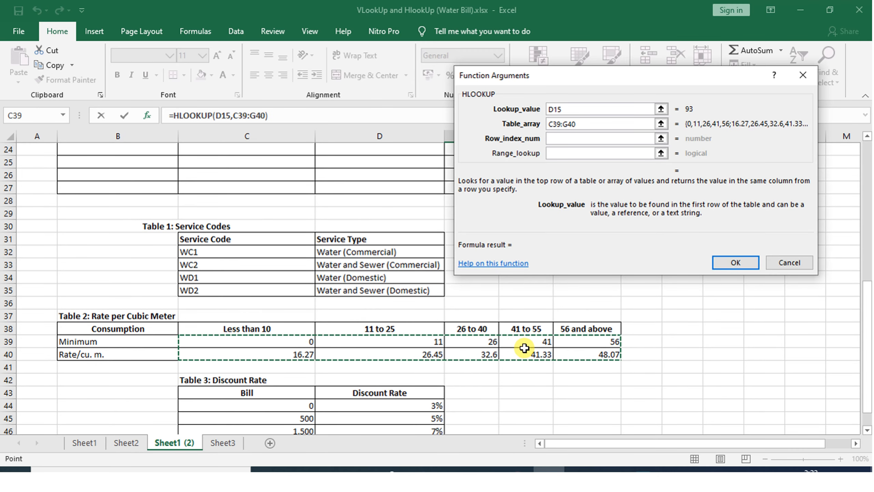
key(F4)
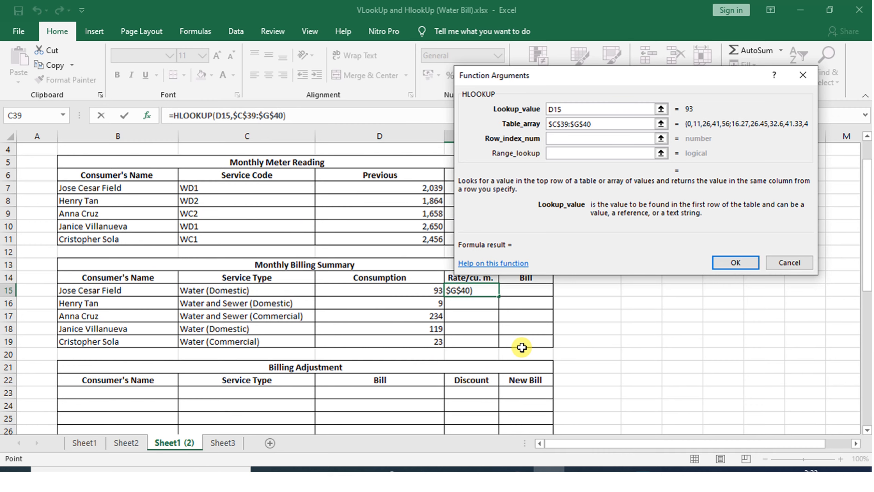
Complete the HLOOKUP with row index 2 and range lookup TRUE, and fill the formula down through E19
click(554, 138)
scroll(247, 346, down, 7)
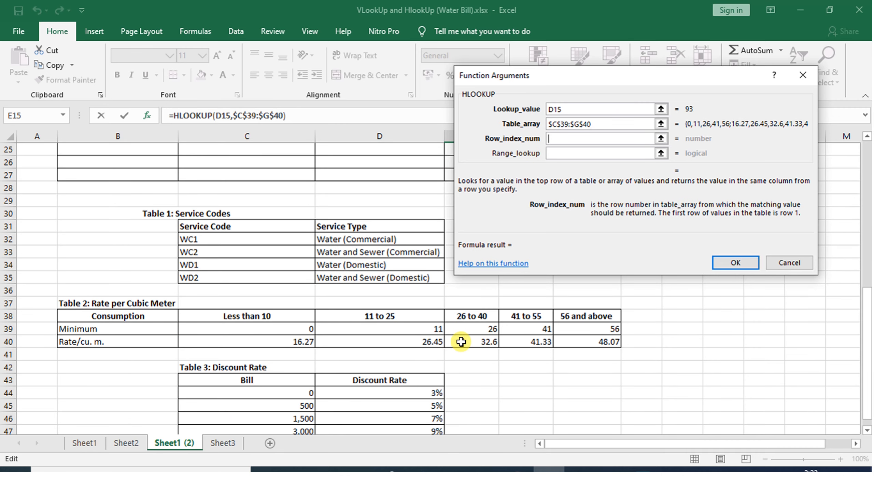
text(2)
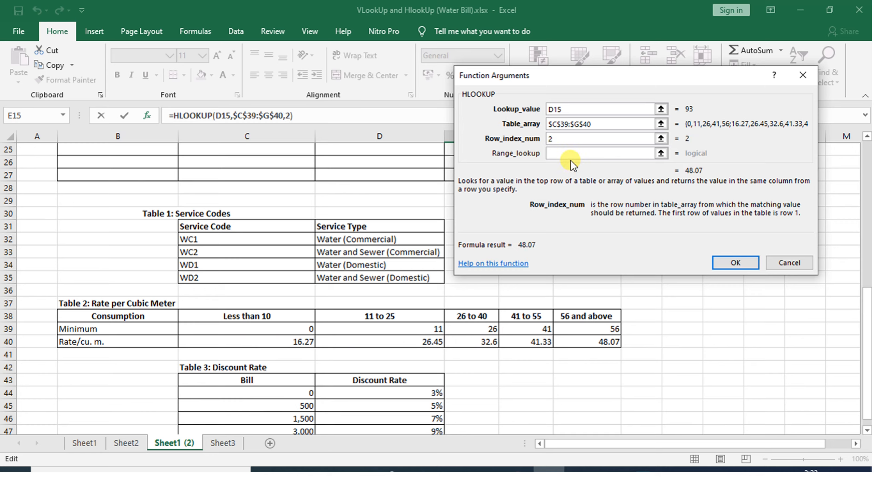
click(562, 153)
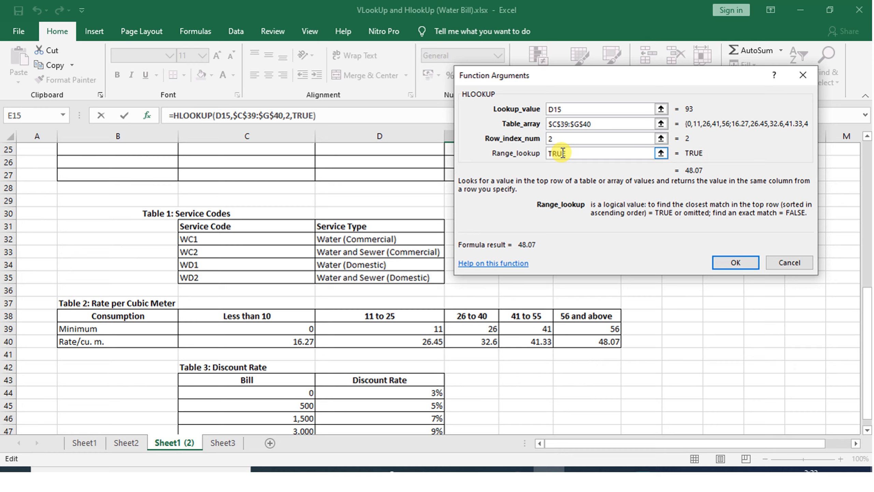
click(736, 264)
drag(866, 287, 859, 233)
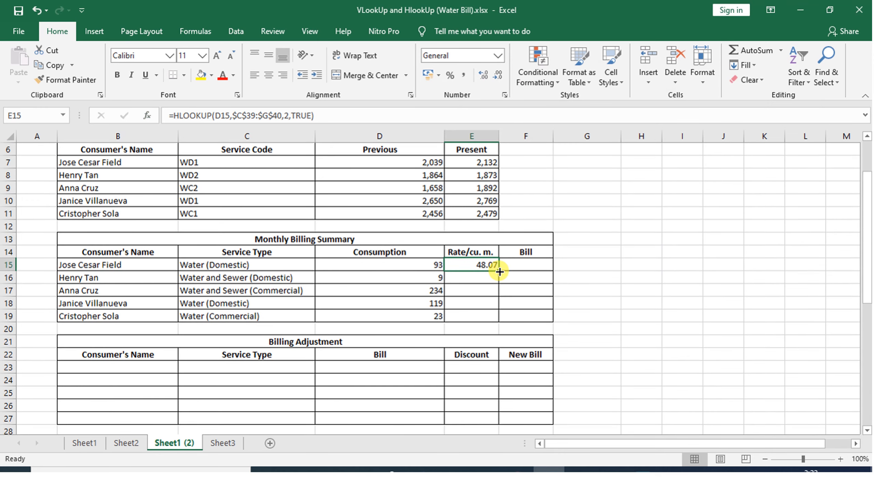
drag(499, 271, 494, 319)
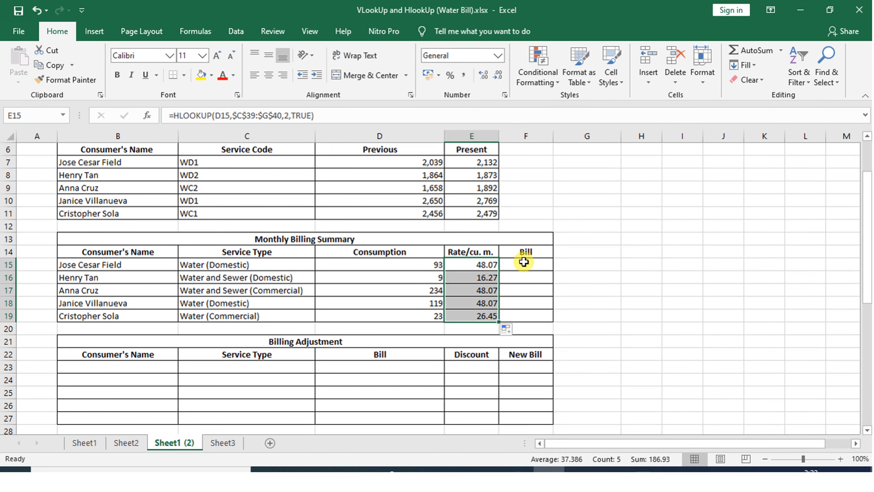
Calculate the Bill in F15 as consumption times rate with =D15*E15, and fill it down through F19
click(523, 262)
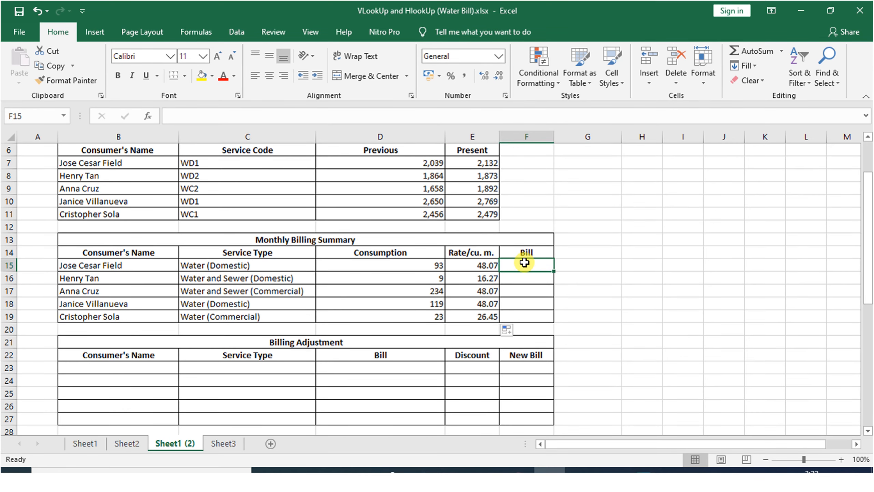
text(=)
click(426, 264)
text(*)
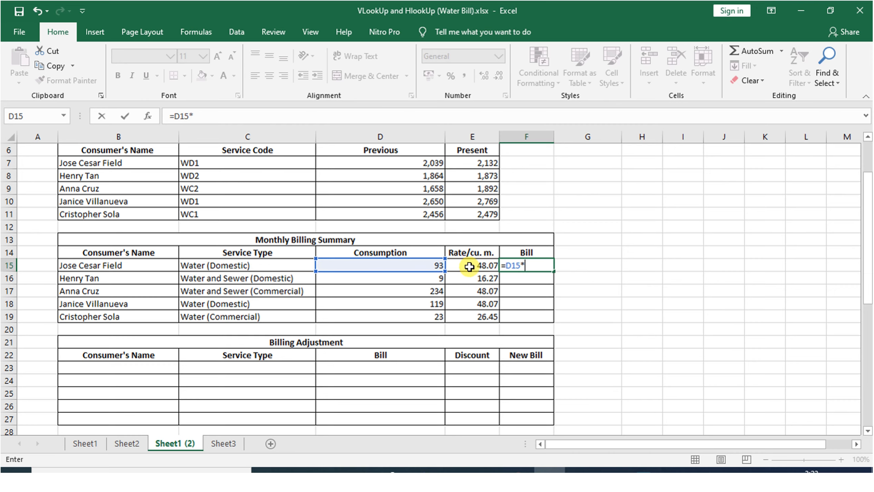
click(469, 265)
key(Return)
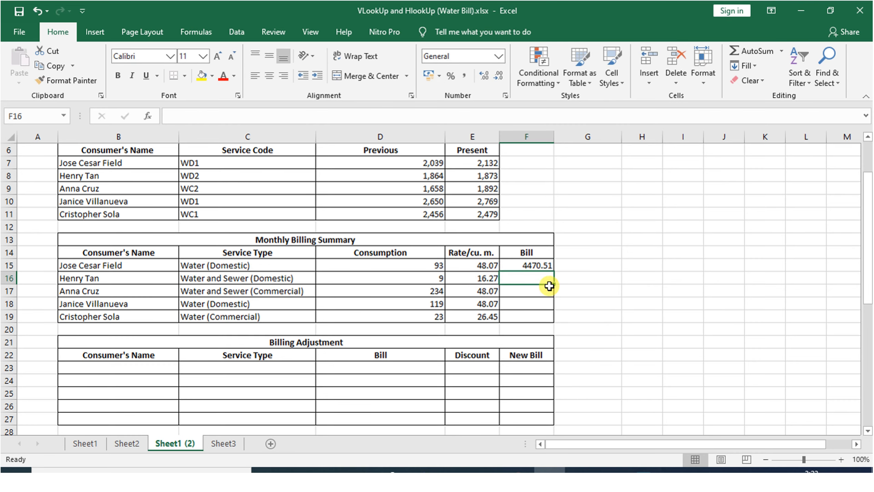
click(538, 266)
drag(552, 271, 549, 321)
Link the first Billing Adjustment consumer name in B23 with =B7, and fill it down through B27
mouse_move(865, 295)
mouse_down()
mouse_move(869, 303)
mouse_move(869, 285)
mouse_up()
click(103, 330)
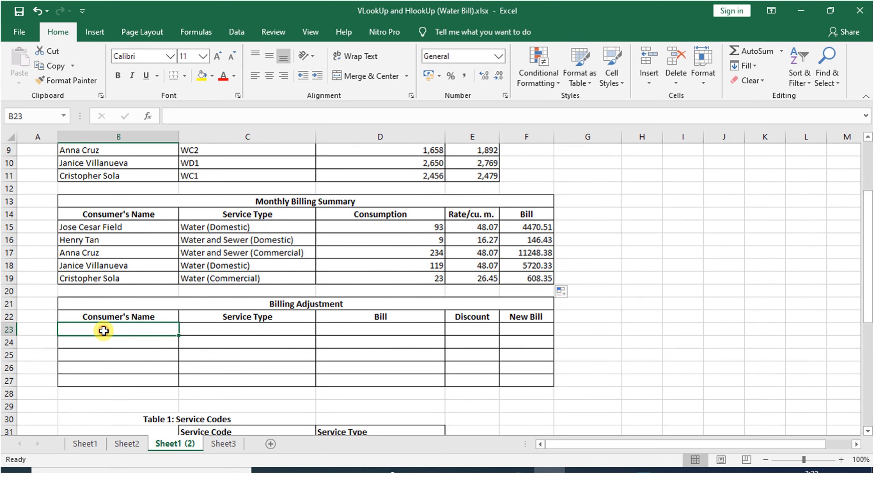
text(=)
drag(867, 296, 868, 263)
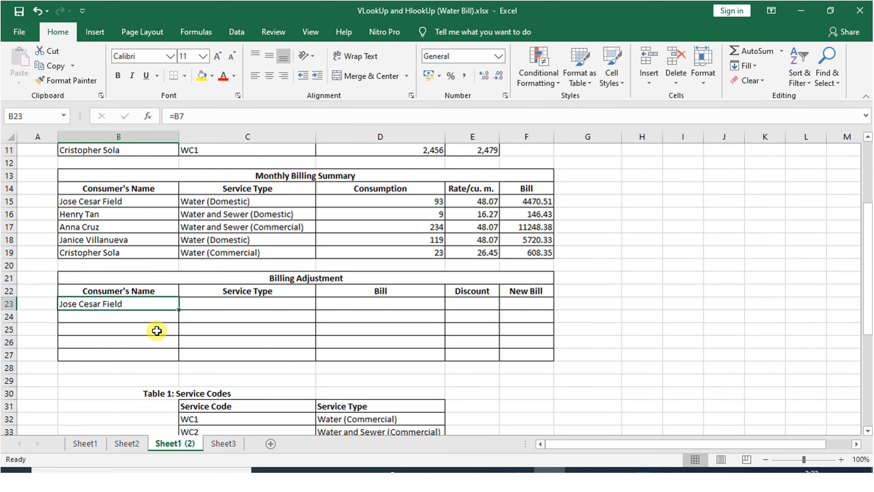
click(162, 303)
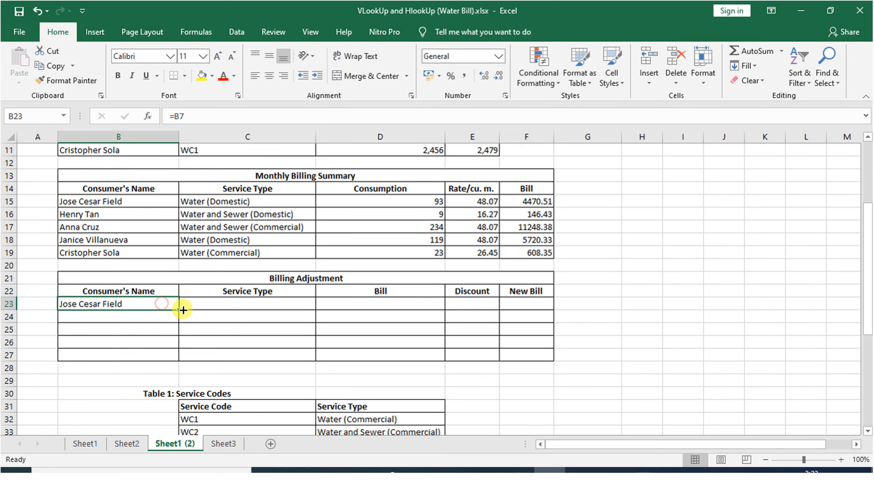
drag(178, 310, 174, 359)
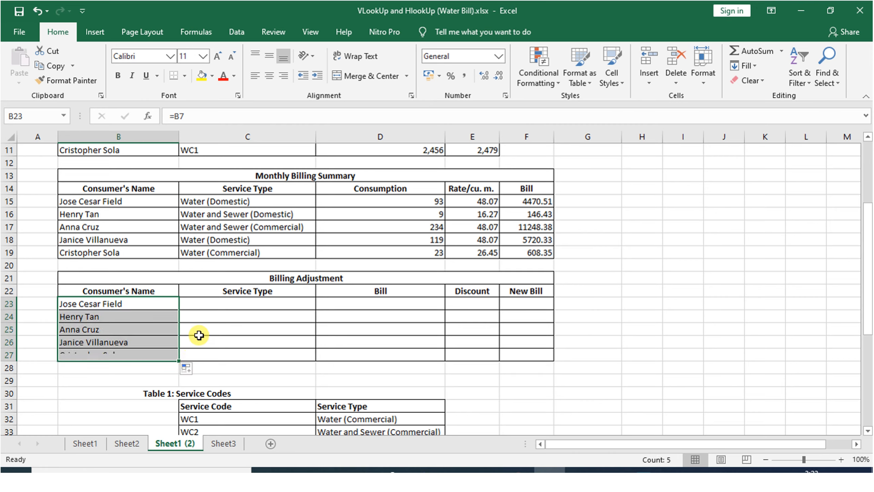
Start a VLOOKUP function in C23 under the Billing Adjustment's Service Type with service code cell C7 as the lookup value
click(210, 301)
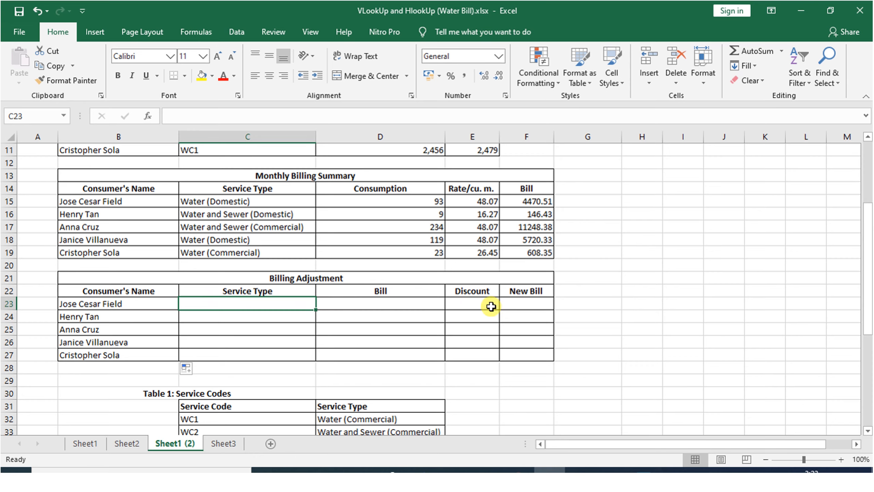
text(=)
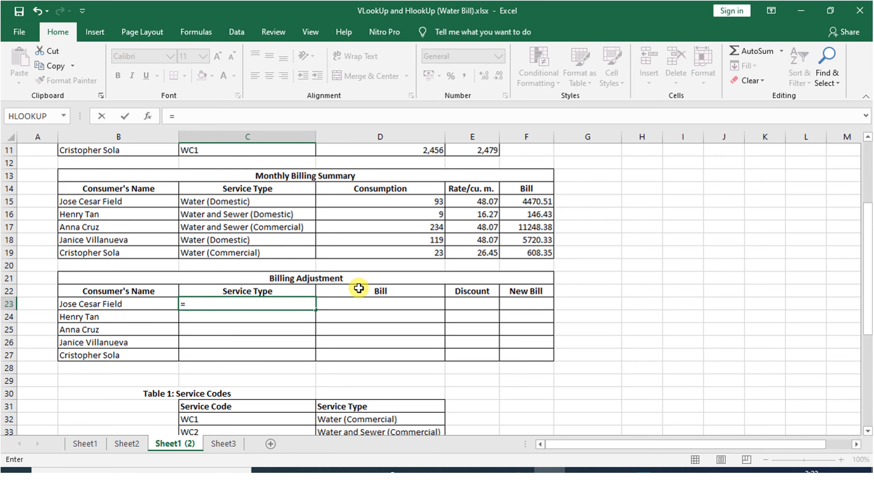
key(BackSpace)
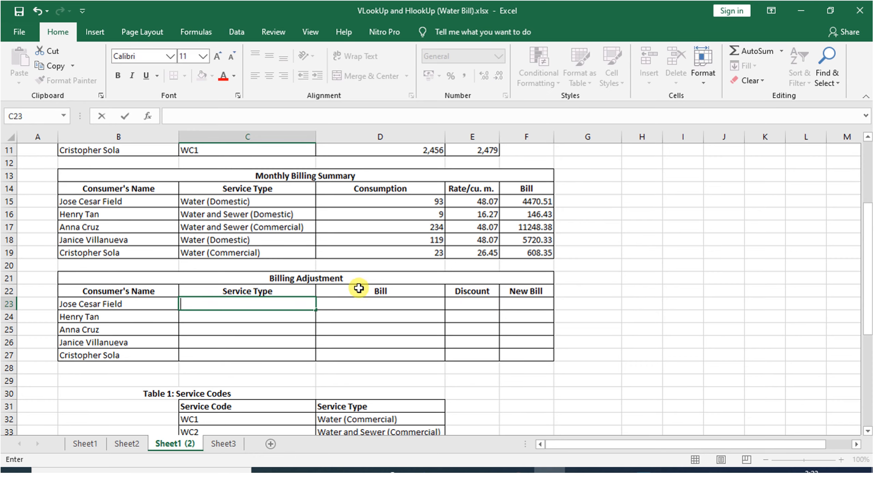
click(154, 116)
double_click(536, 158)
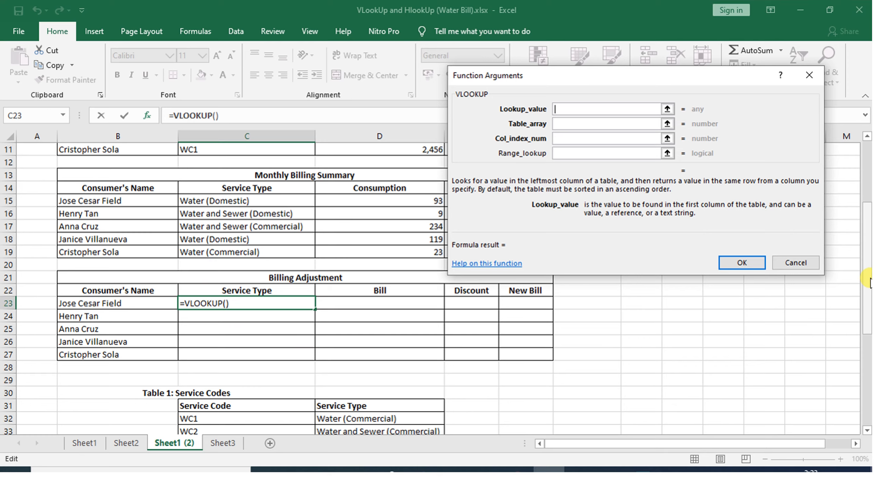
drag(868, 243, 867, 213)
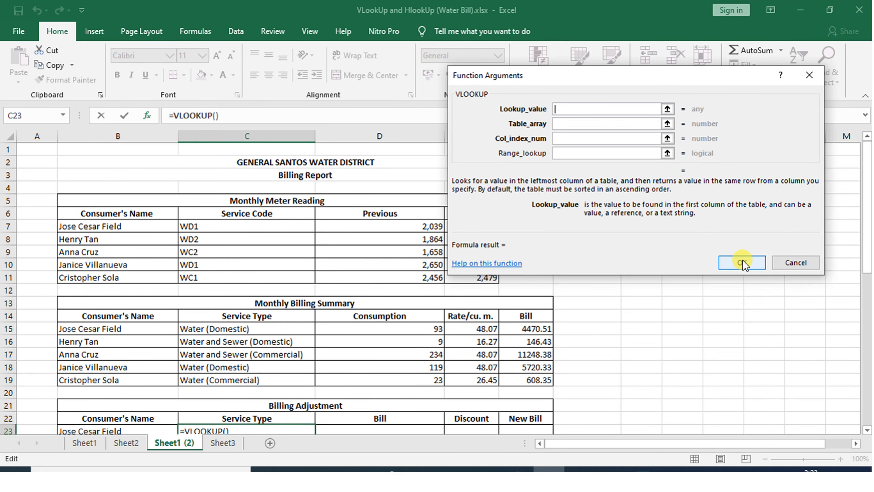
click(222, 231)
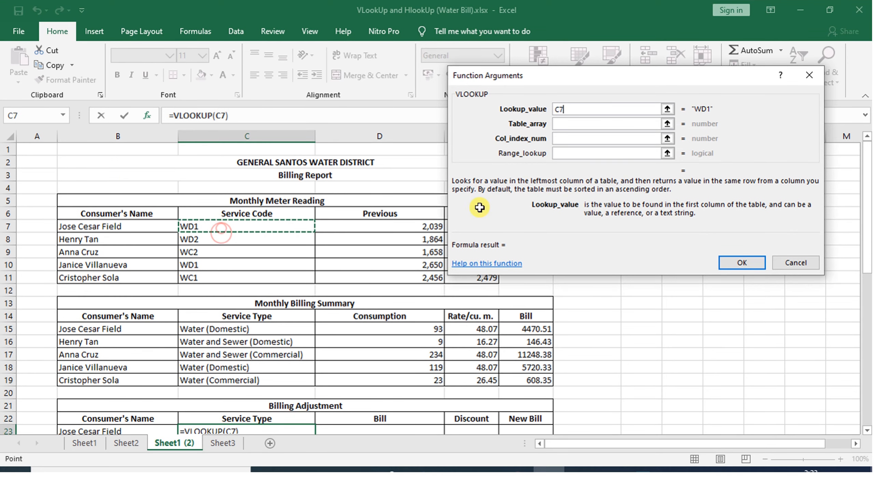
Set the VLOOKUP table array to the codes and service types of Table 1 as the absolute range $C$32:$D$35
click(606, 124)
scroll(742, 334, down, 6)
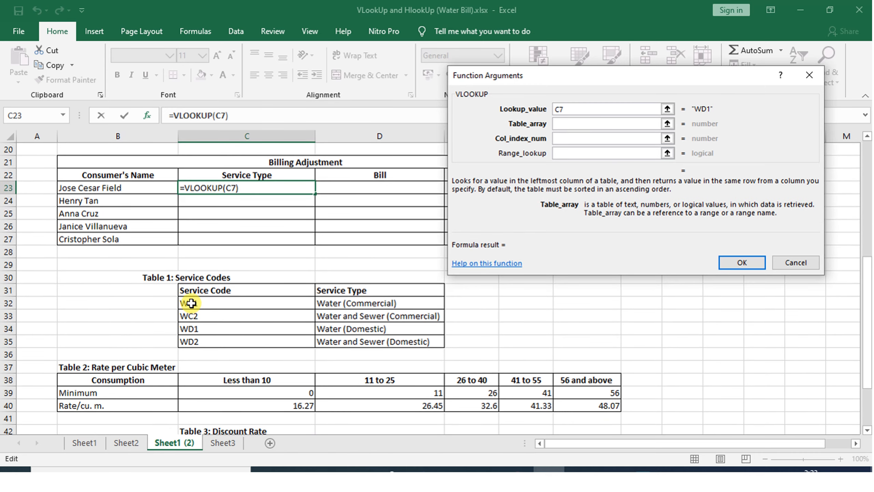
drag(191, 303, 382, 337)
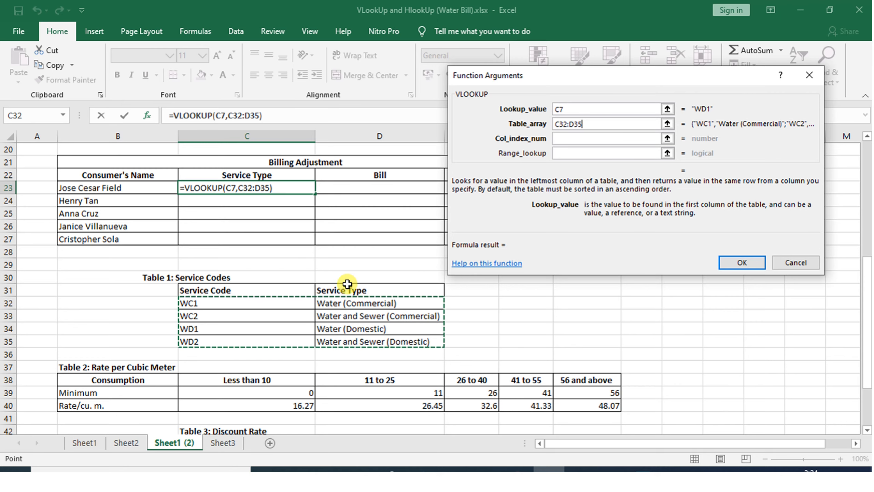
key(F4)
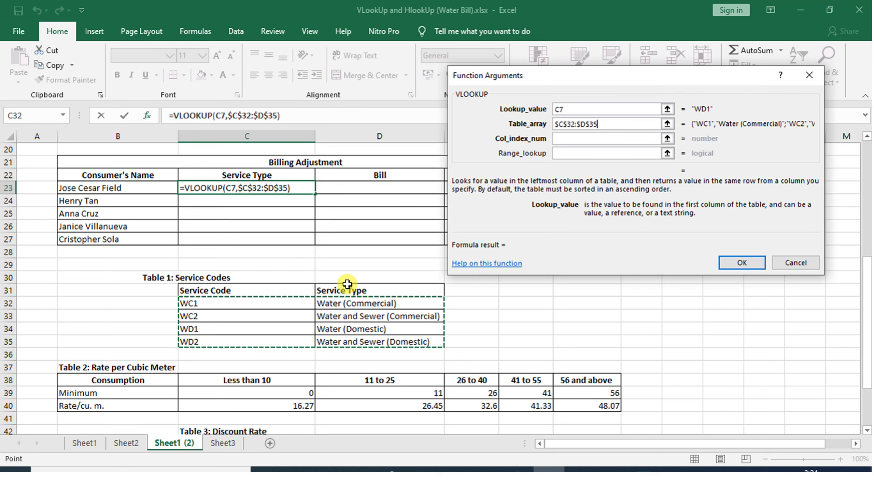
Finish the Service Type VLOOKUP with column index 2 and range lookup FALSE, and fill it down through C27
click(573, 140)
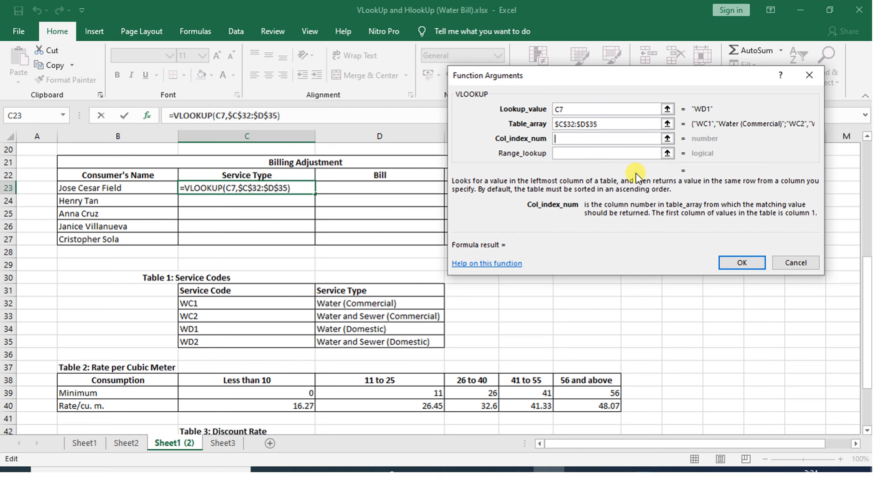
text(2)
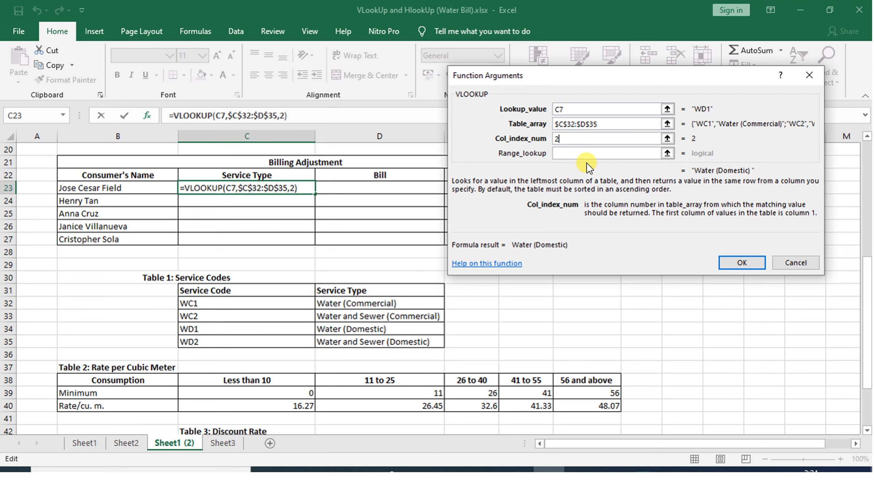
click(577, 154)
text(F)
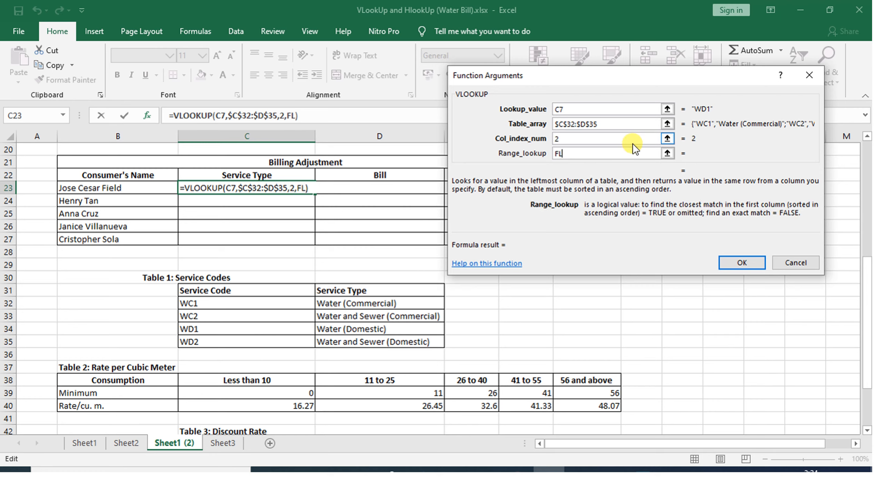
text(ALSE)
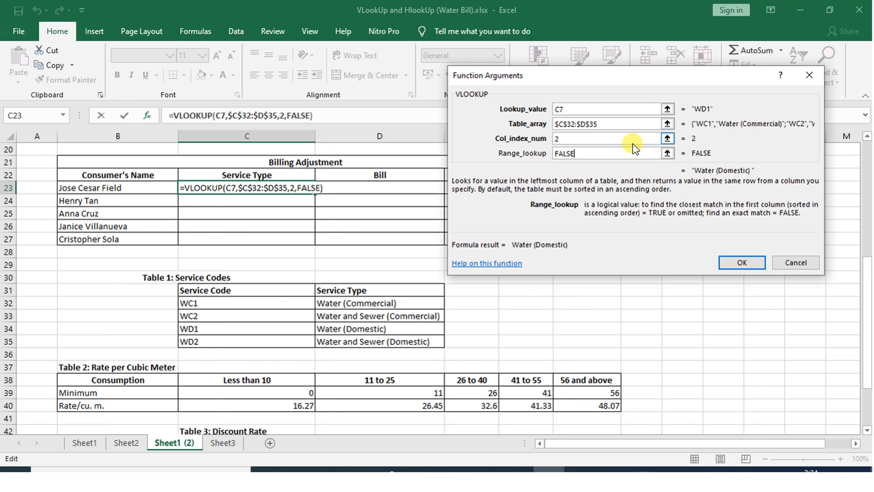
click(739, 260)
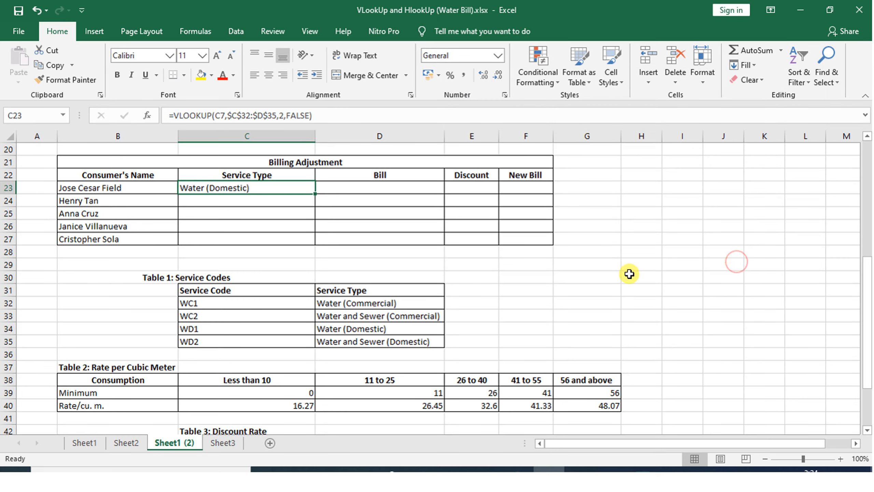
drag(316, 194, 314, 241)
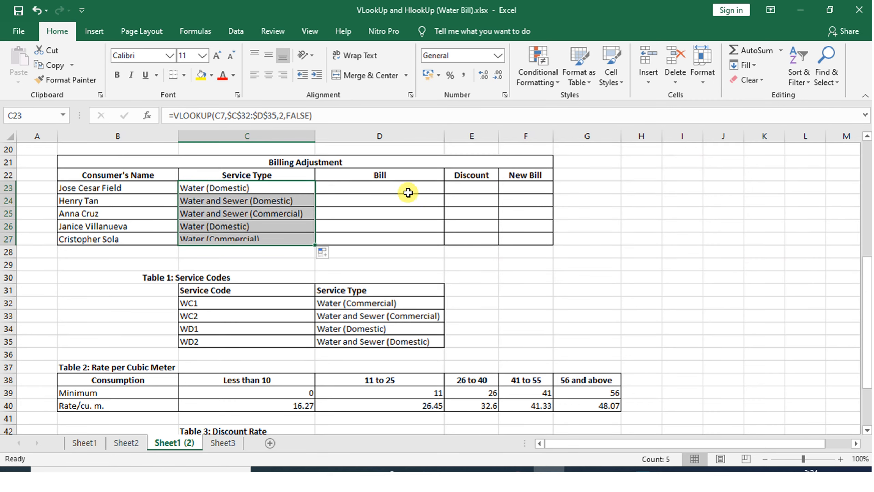
Calculate the Billing Adjustment's Bill in D23 with =D15*E15, and fill it down through D27
click(389, 187)
text(=)
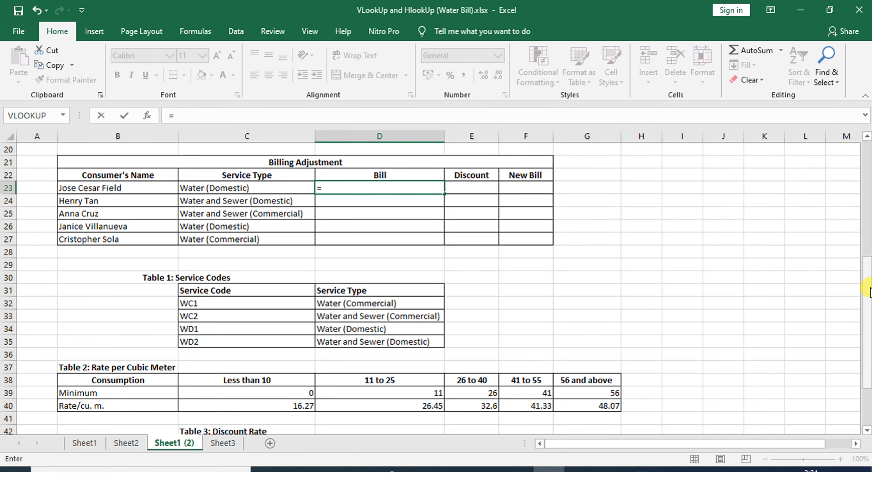
drag(867, 287, 865, 227)
click(416, 215)
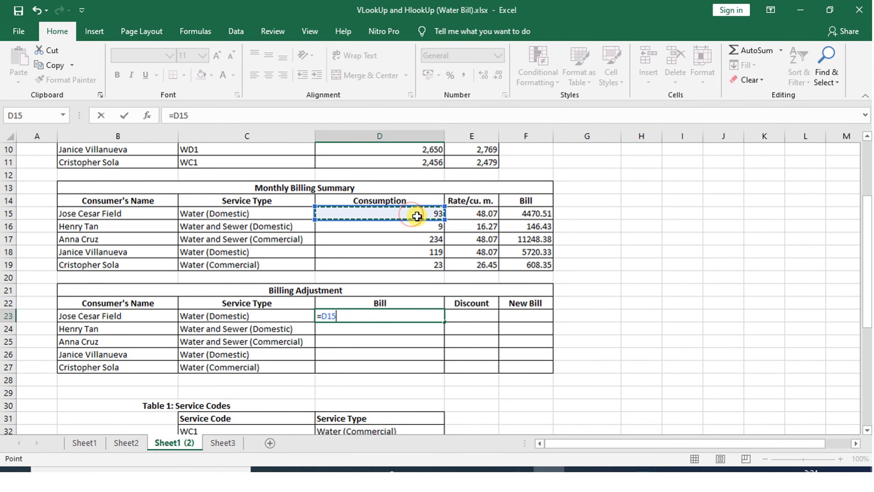
text(*)
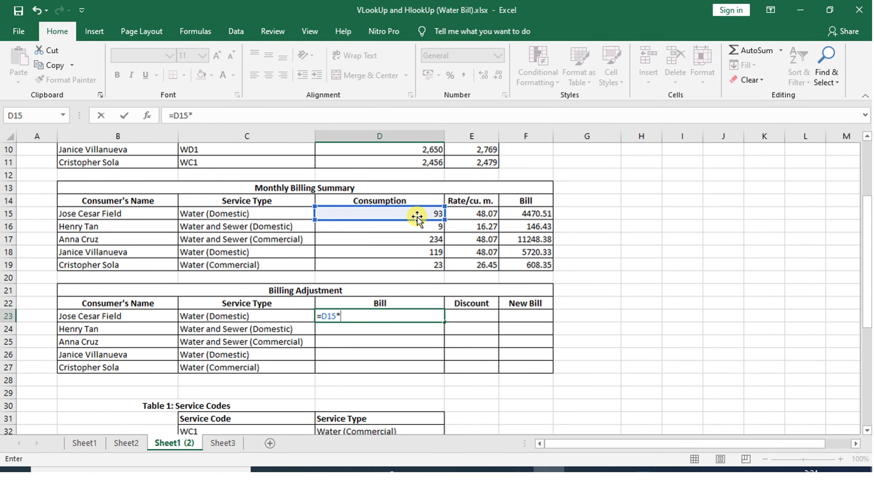
click(456, 214)
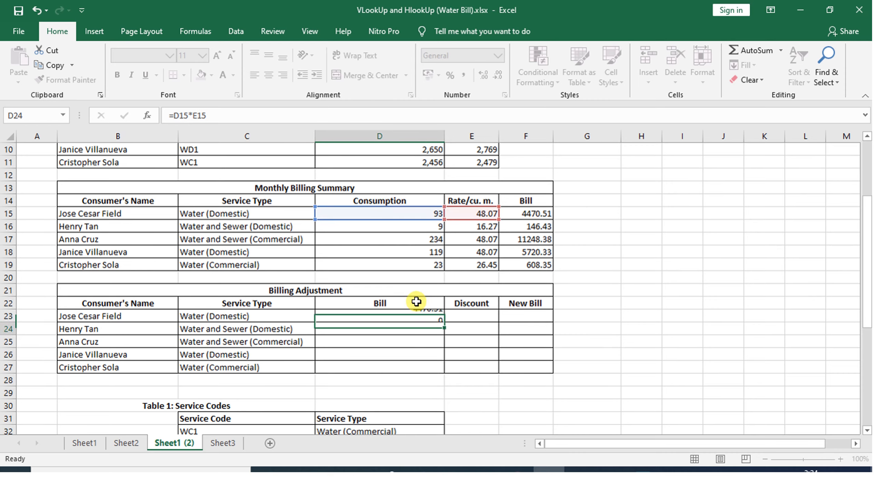
key(Return)
click(430, 317)
drag(443, 320, 437, 370)
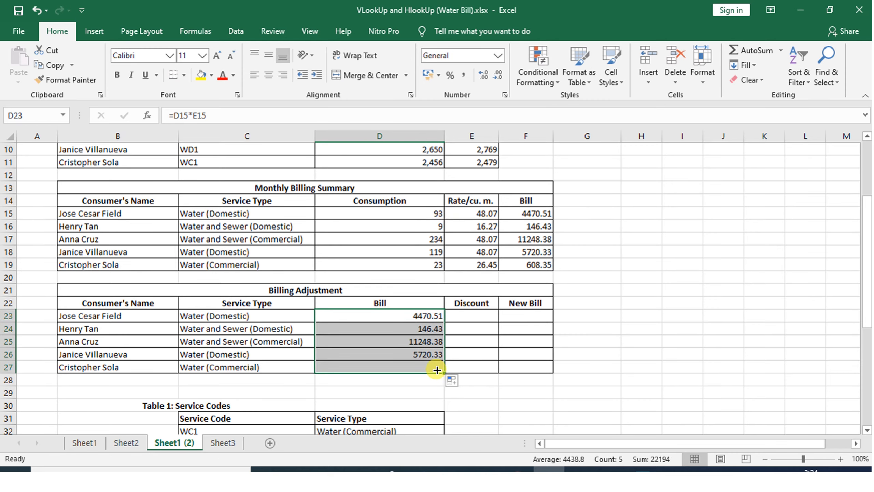
Examine the bill brackets and discount rates in Table 3 for the Discount column, and return to cell E23
click(472, 318)
drag(867, 246, 867, 248)
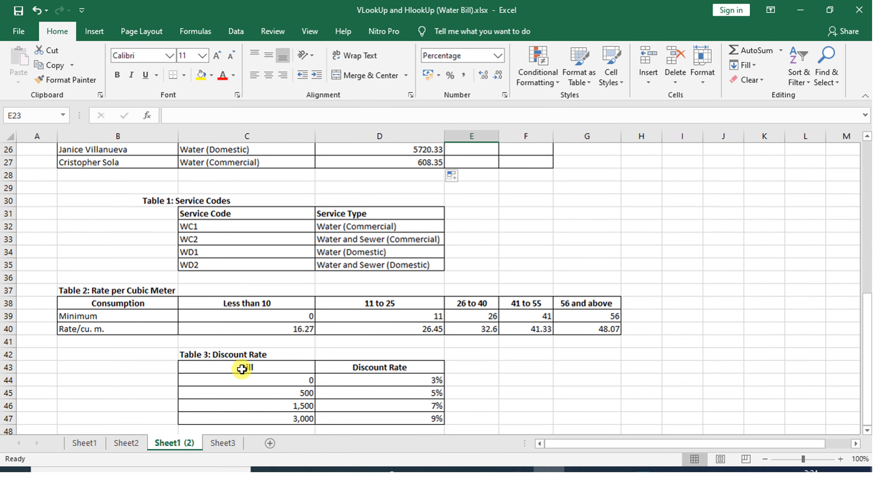
drag(239, 367, 363, 418)
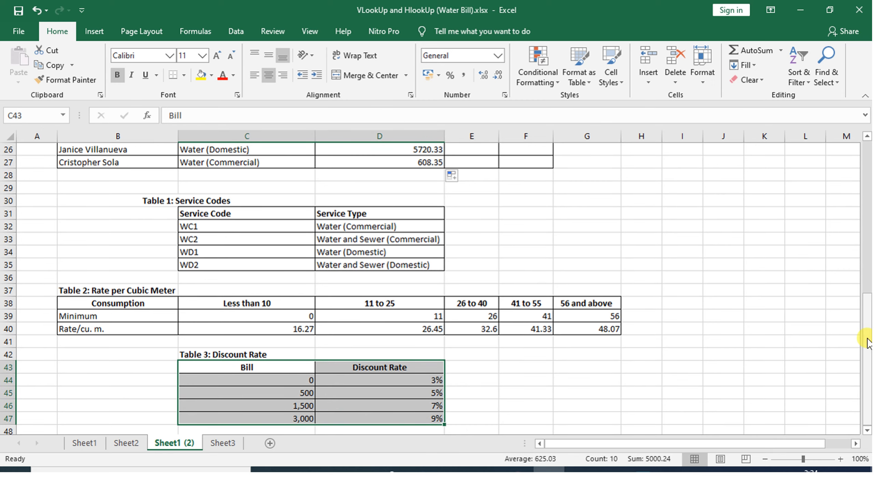
drag(868, 339, 868, 238)
click(480, 331)
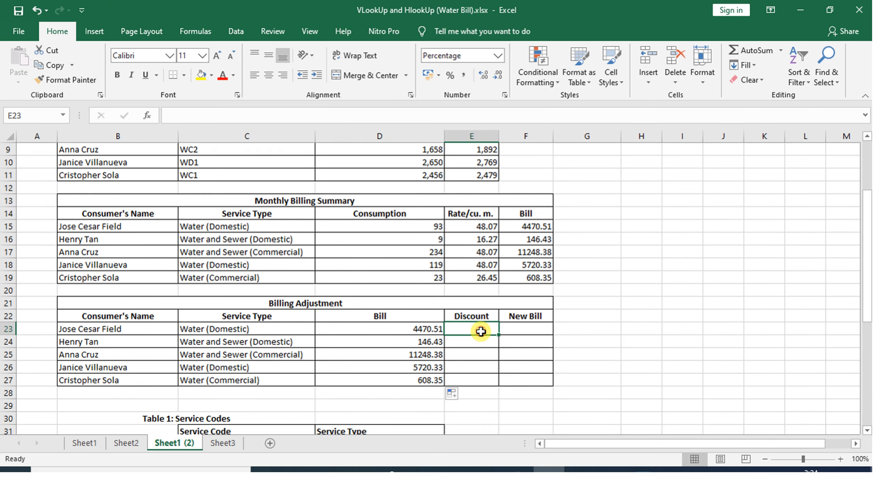
Start a VLOOKUP function in Discount cell E23 with the bill in D23 as the lookup value
text(=)
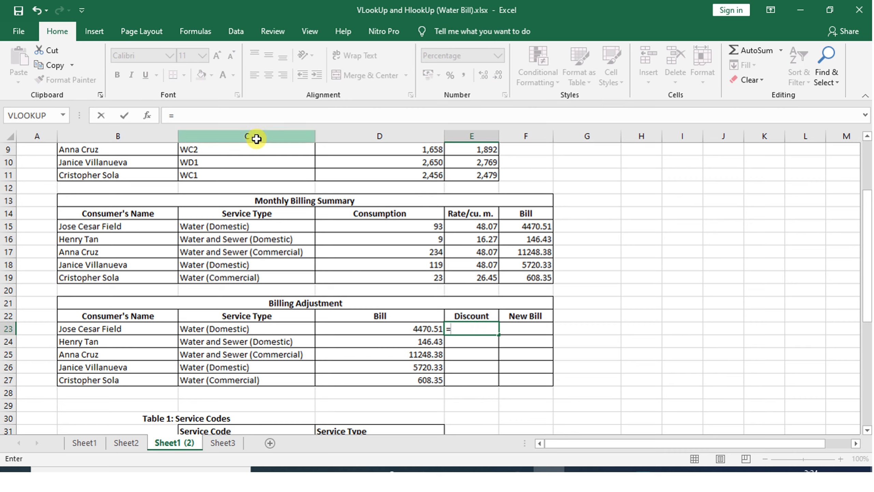
click(148, 115)
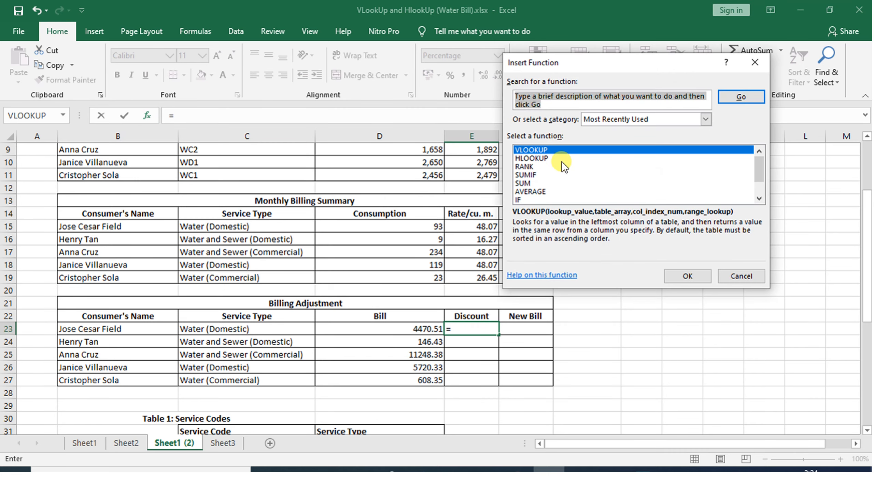
click(688, 275)
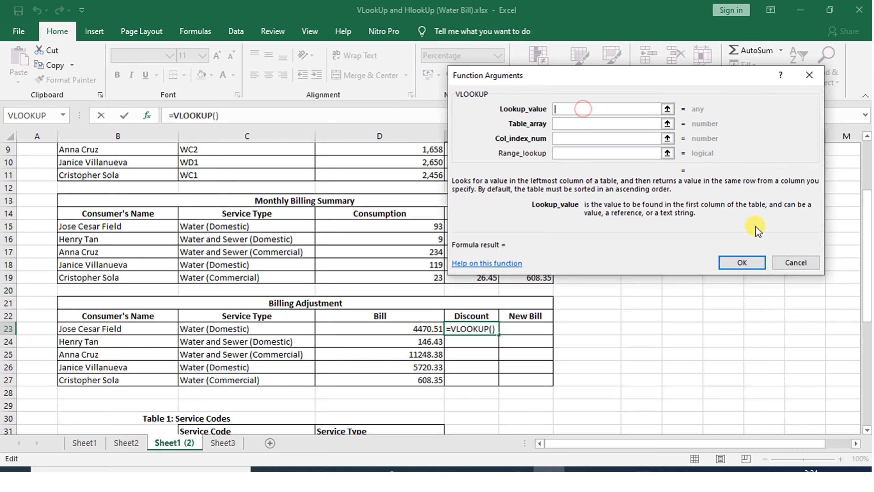
click(420, 329)
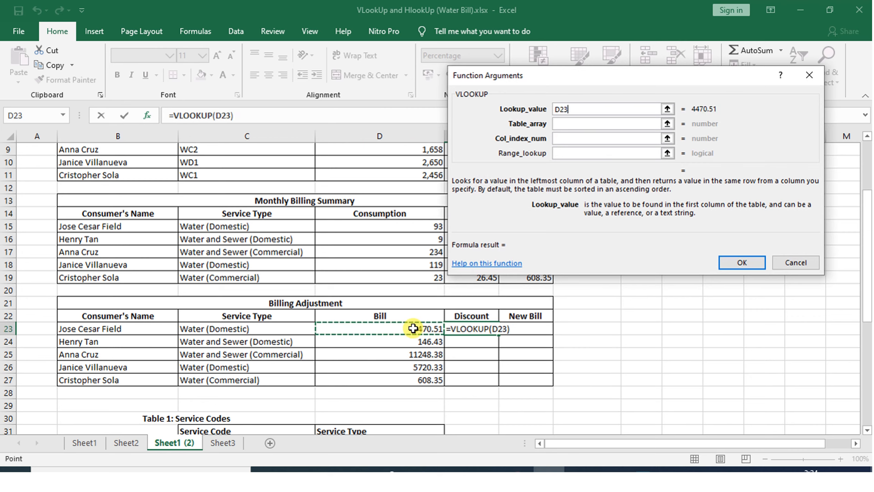
Set the VLOOKUP table array to the bill brackets and discount rates of Table 3 as the absolute range $C$44:$D$47
click(566, 123)
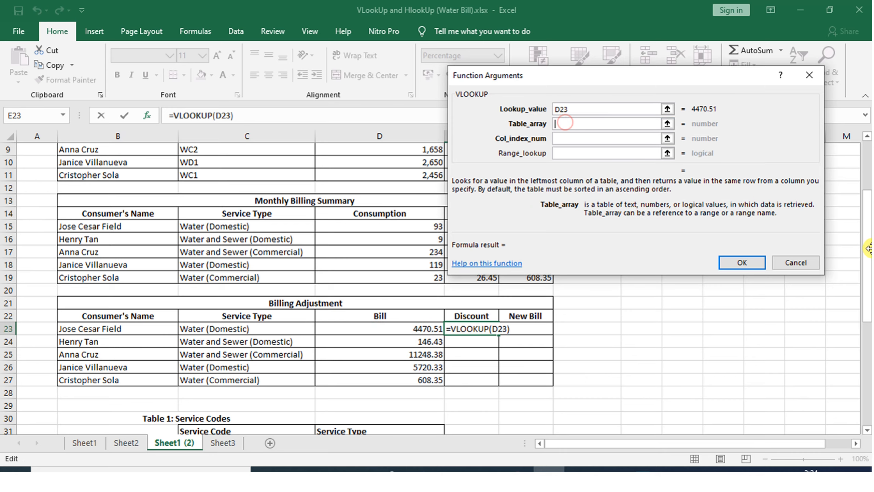
drag(866, 250, 856, 363)
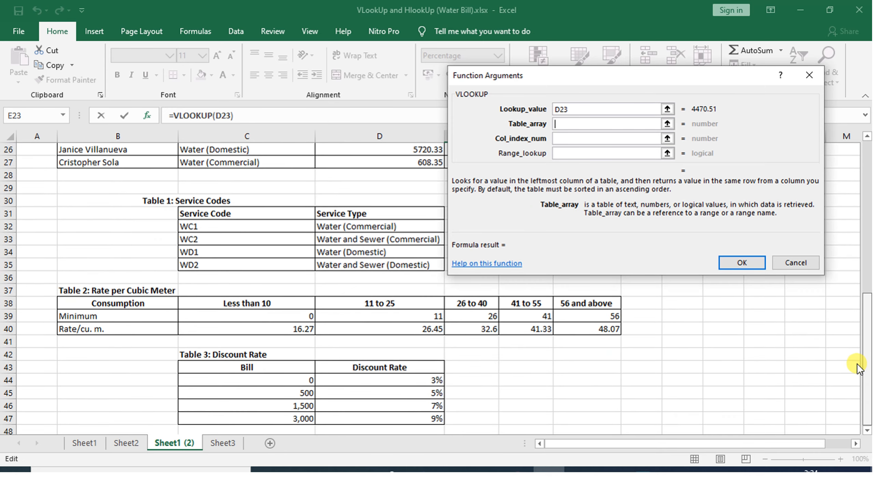
drag(289, 379, 385, 415)
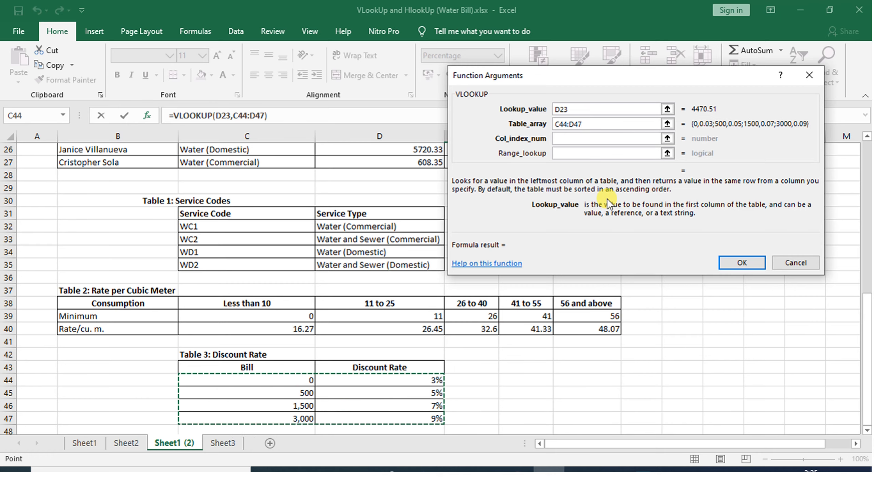
key(F4)
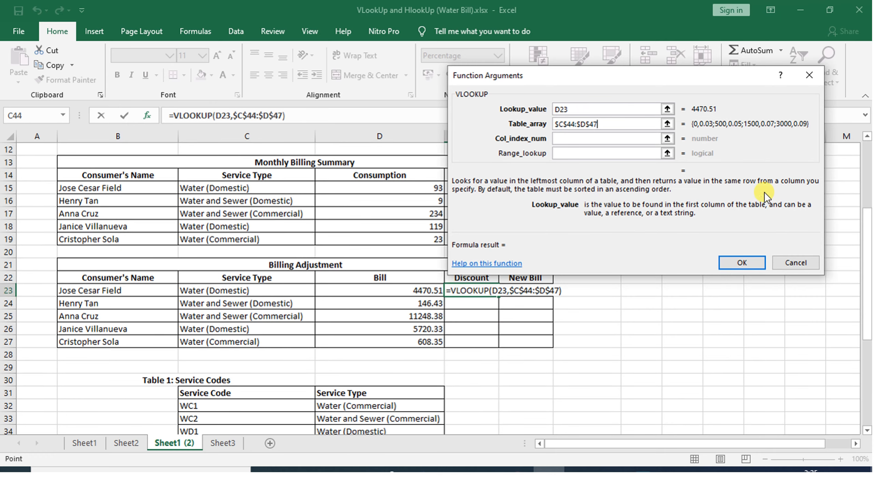
Finish the Discount VLOOKUP with column index 2 and range lookup TRUE, and fill it down through E27
click(599, 139)
drag(867, 273, 857, 392)
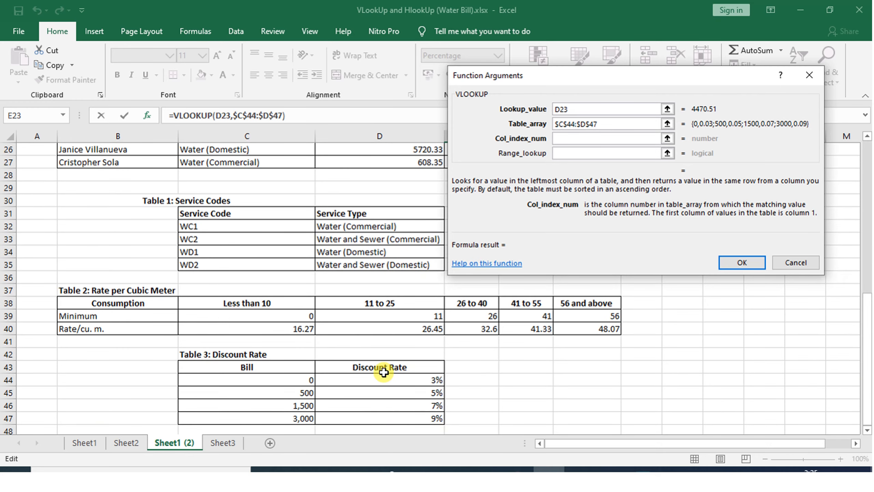
text(2)
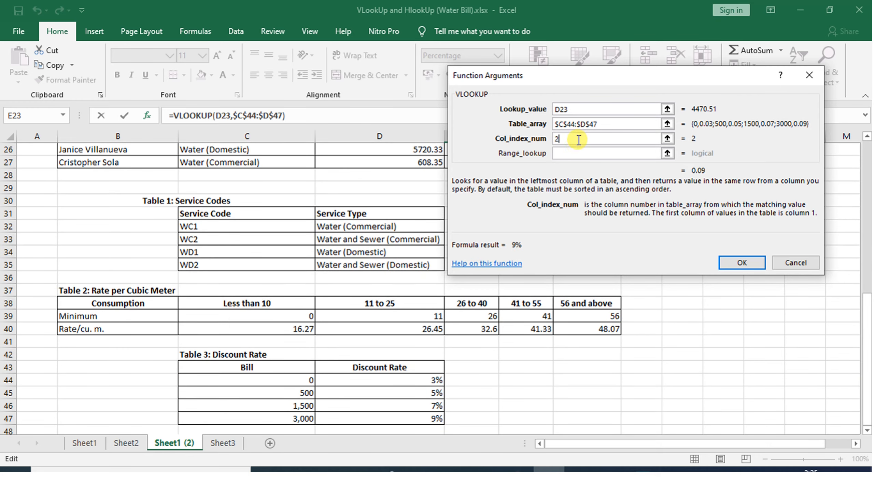
click(557, 151)
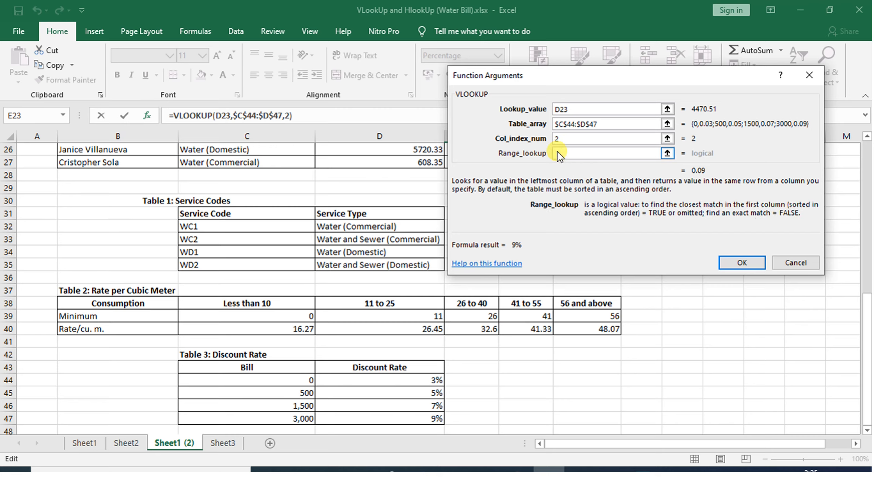
text(TRUE)
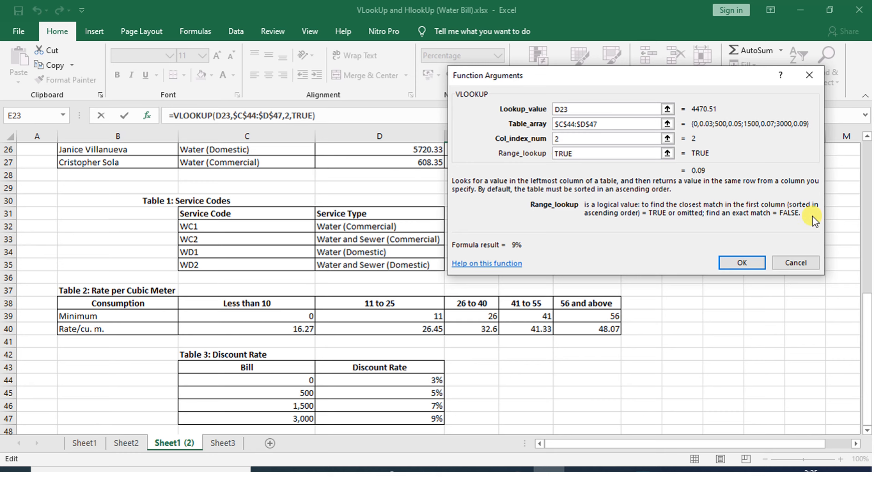
drag(594, 154, 539, 154)
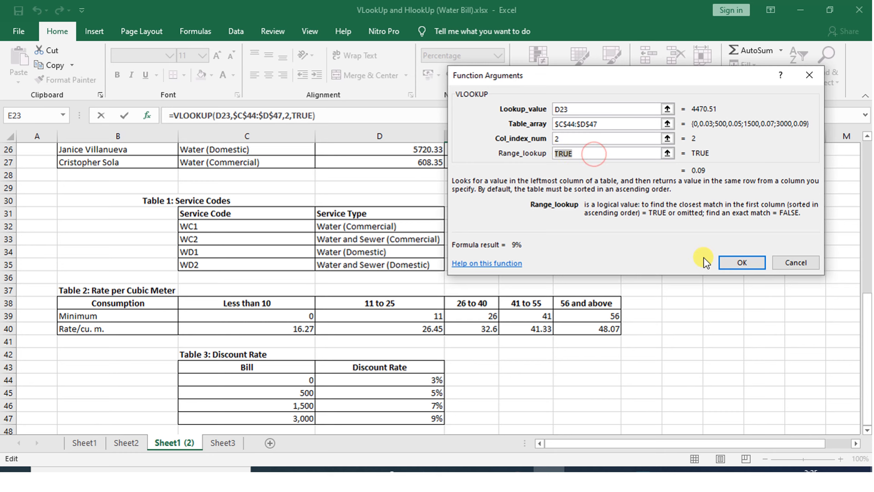
click(726, 261)
scroll(595, 236, up, 2)
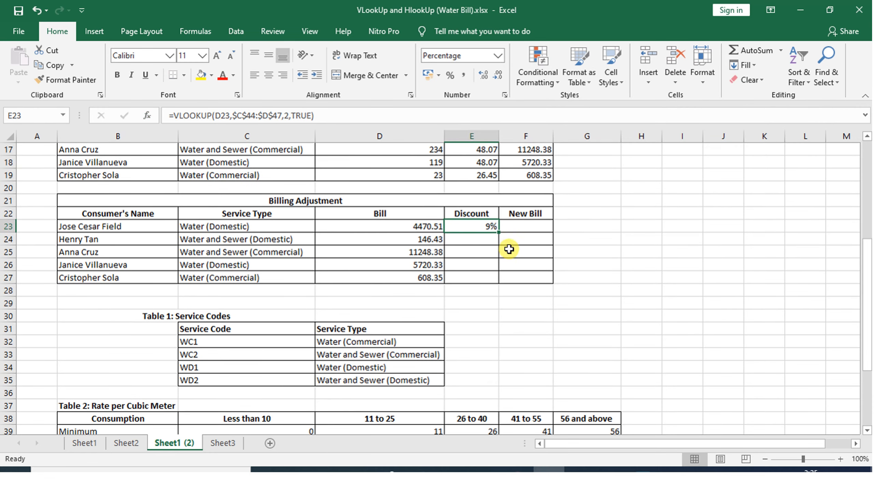
drag(500, 234, 499, 279)
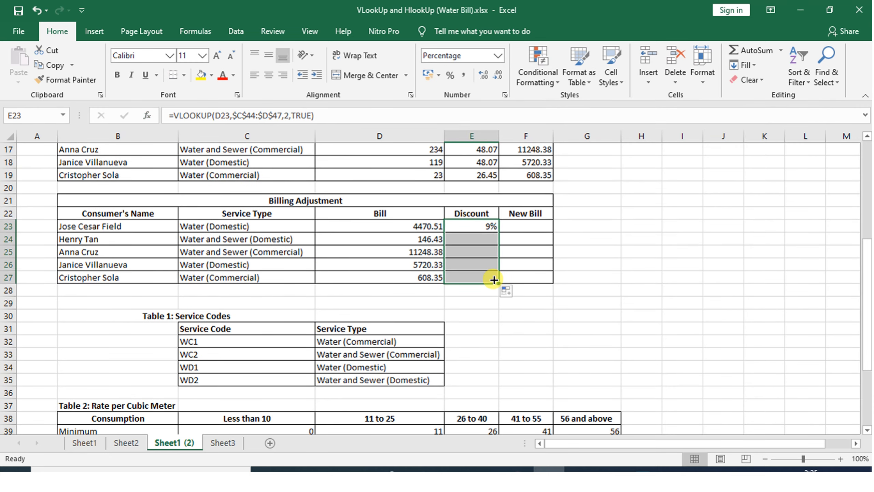
click(680, 279)
Calculate the first consumer's New Bill in F23 with the formula =D23-(D23*E23)
click(534, 224)
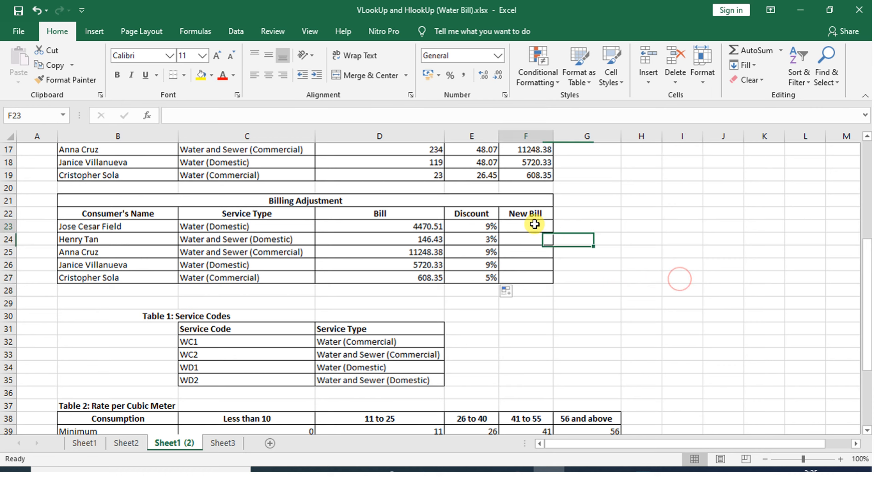
text(=)
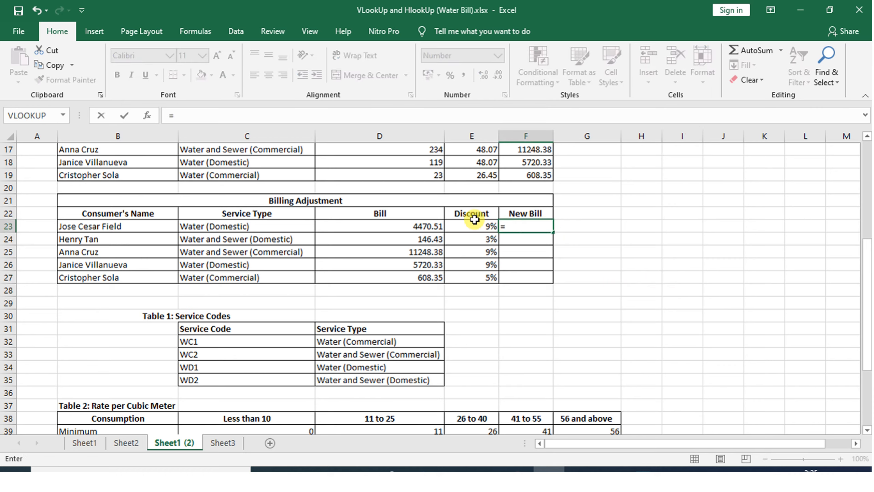
click(416, 223)
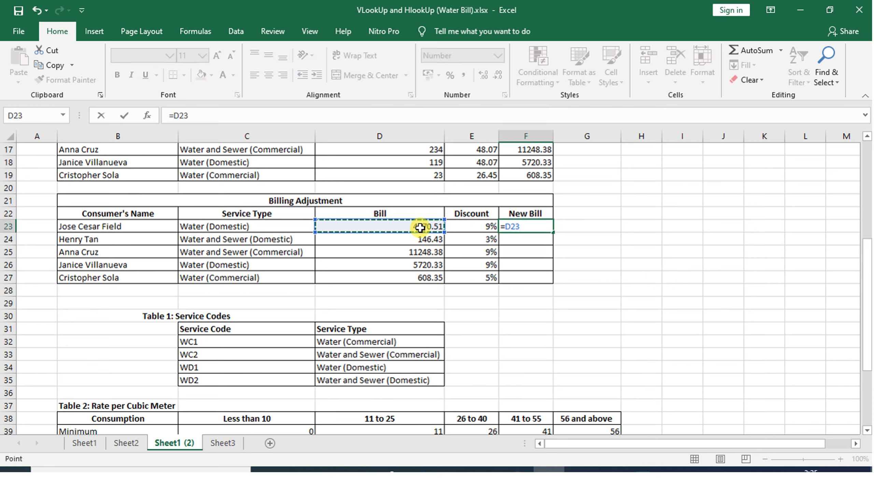
text(-()
click(420, 228)
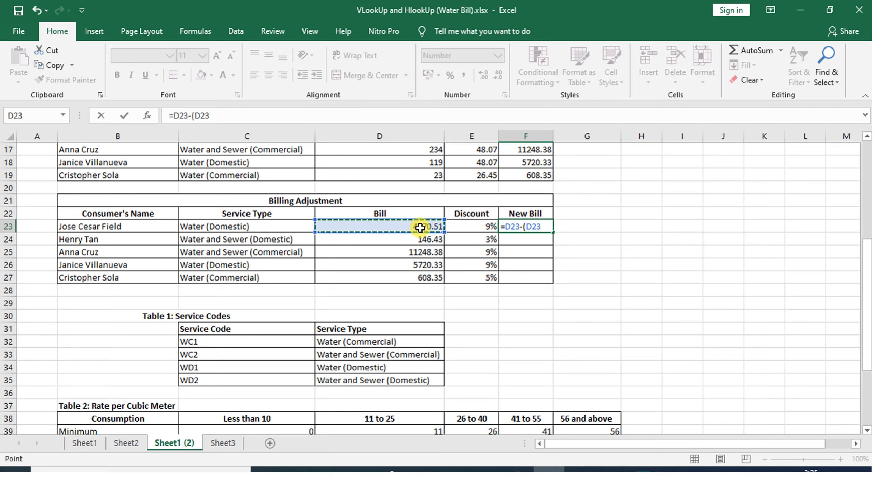
text(*)
click(462, 226)
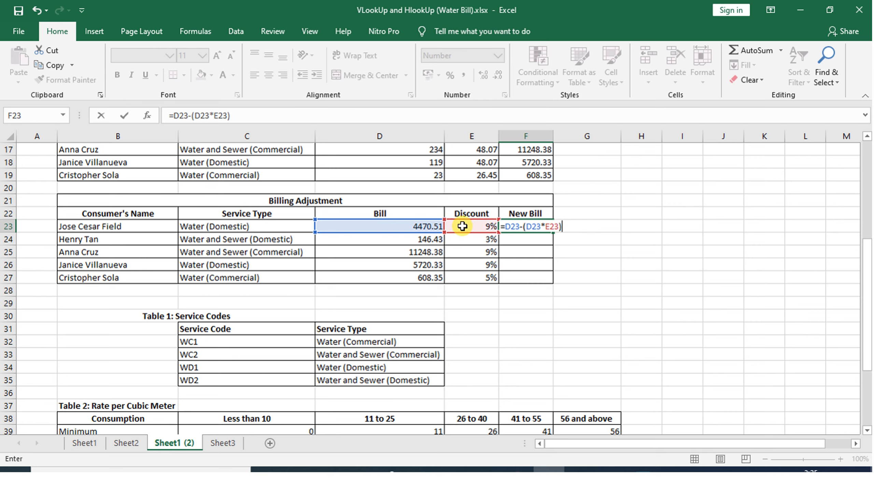
key(Return)
Fill the New Bill formula from F23 down through F27 and return to the top of the billing report
click(514, 214)
click(530, 224)
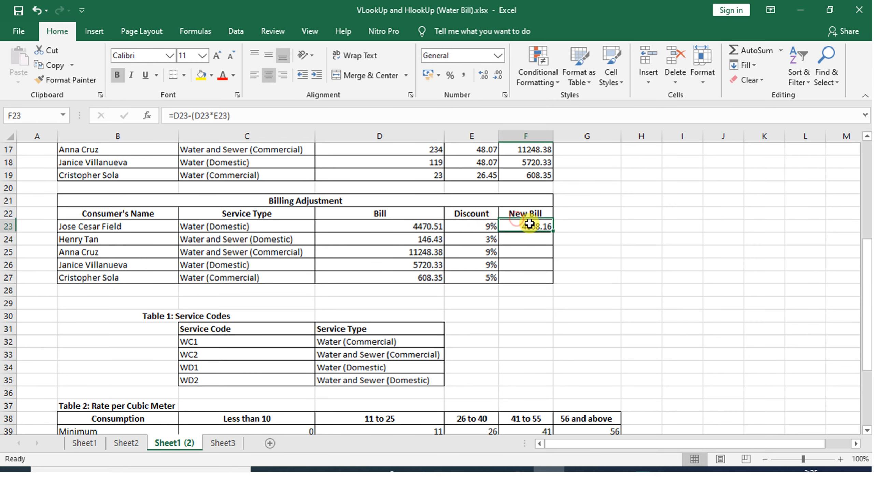
drag(553, 233, 553, 280)
click(624, 302)
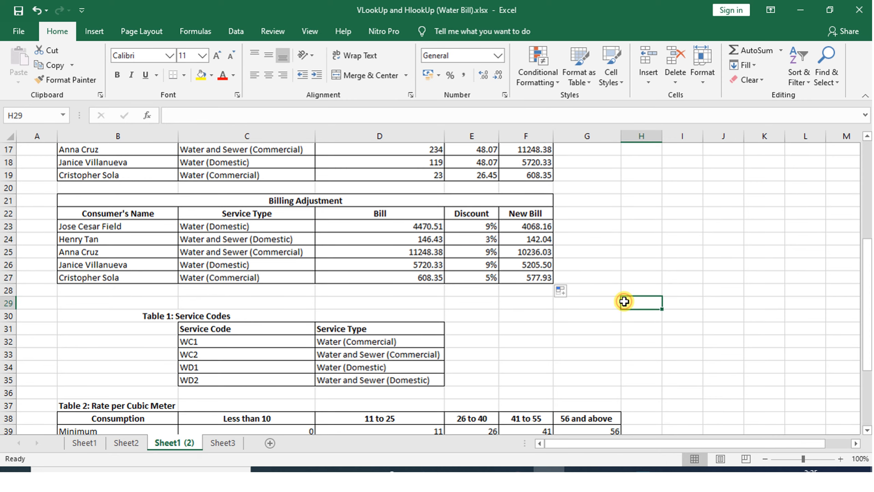
scroll(624, 301, up, 5)
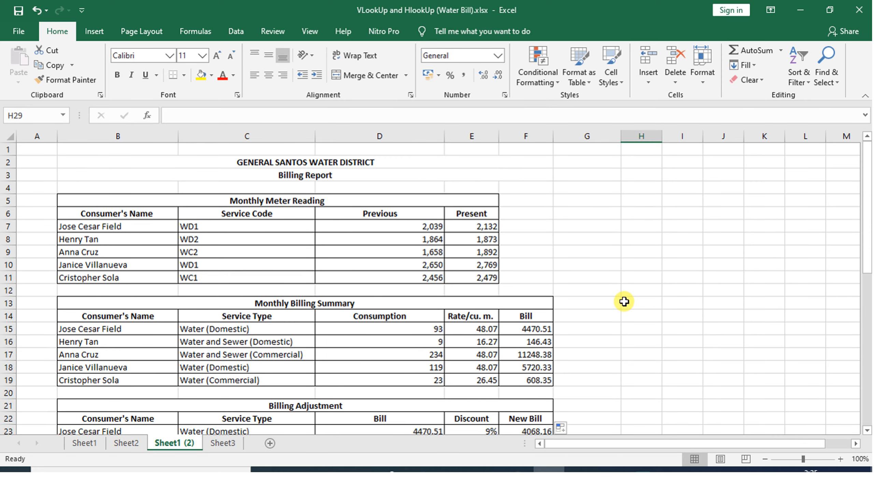